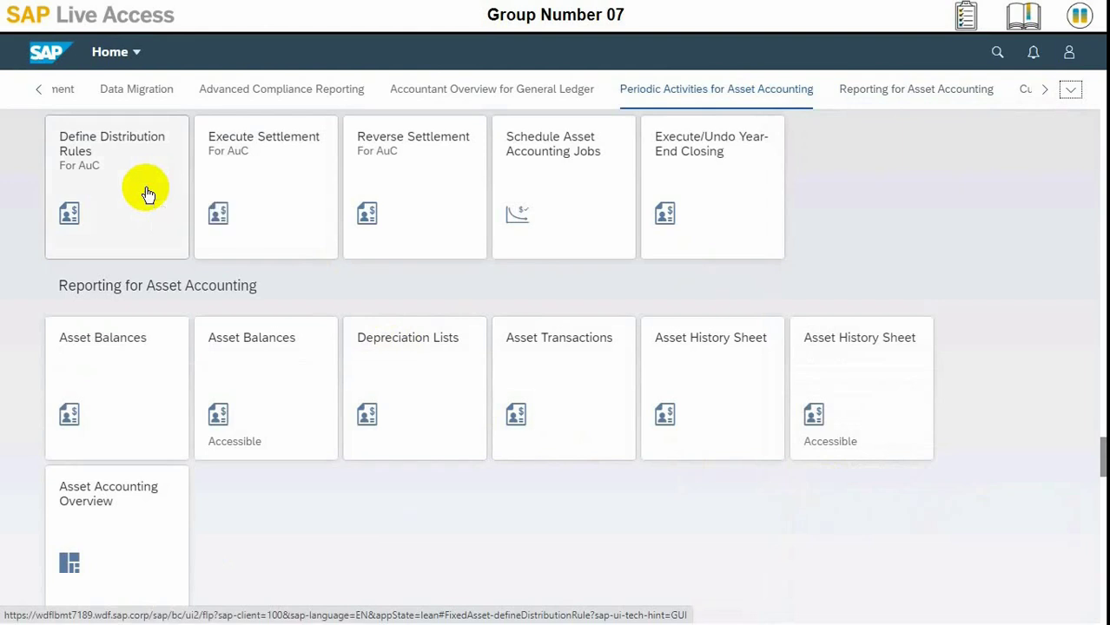
{"action": "left_click", "coordinate": [148, 192]}
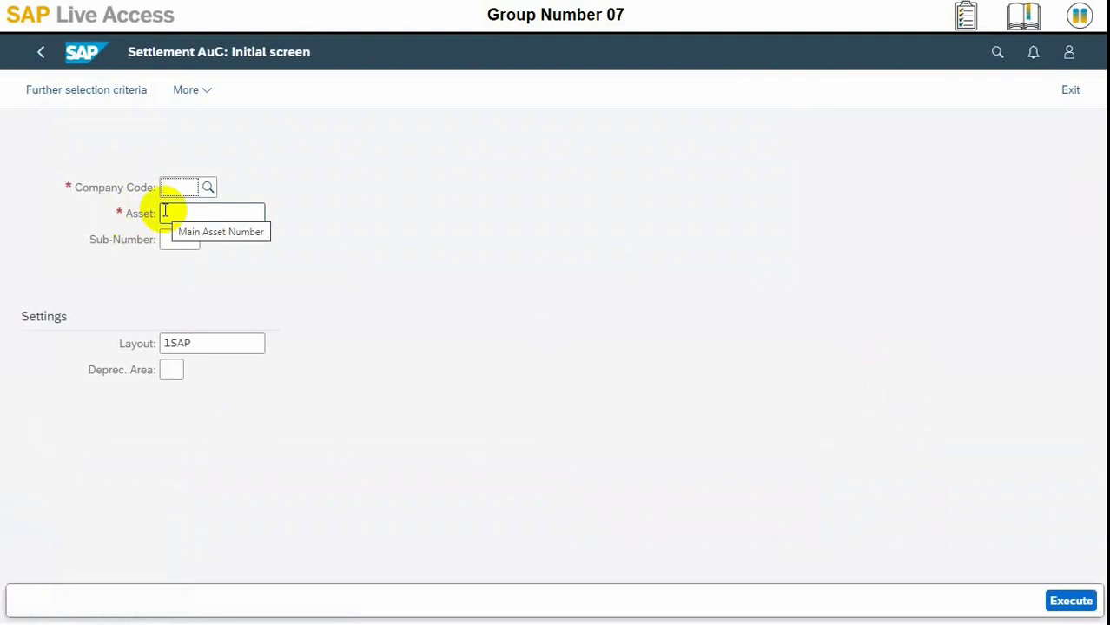
{"action": "type", "text": "1010"}
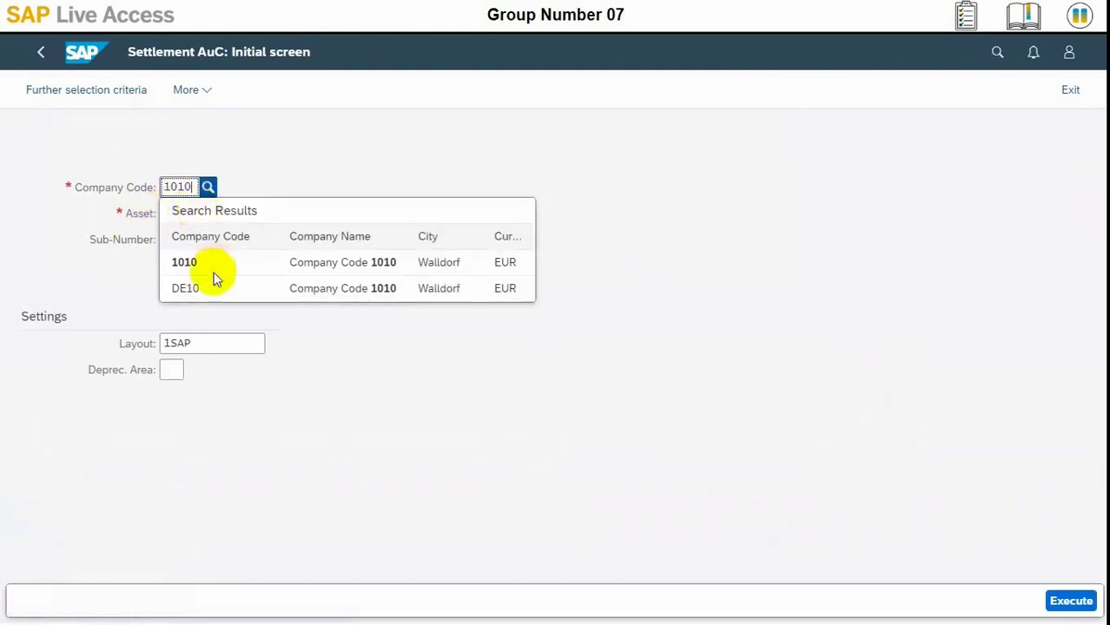
{"action": "left_click", "coordinate": [219, 273]}
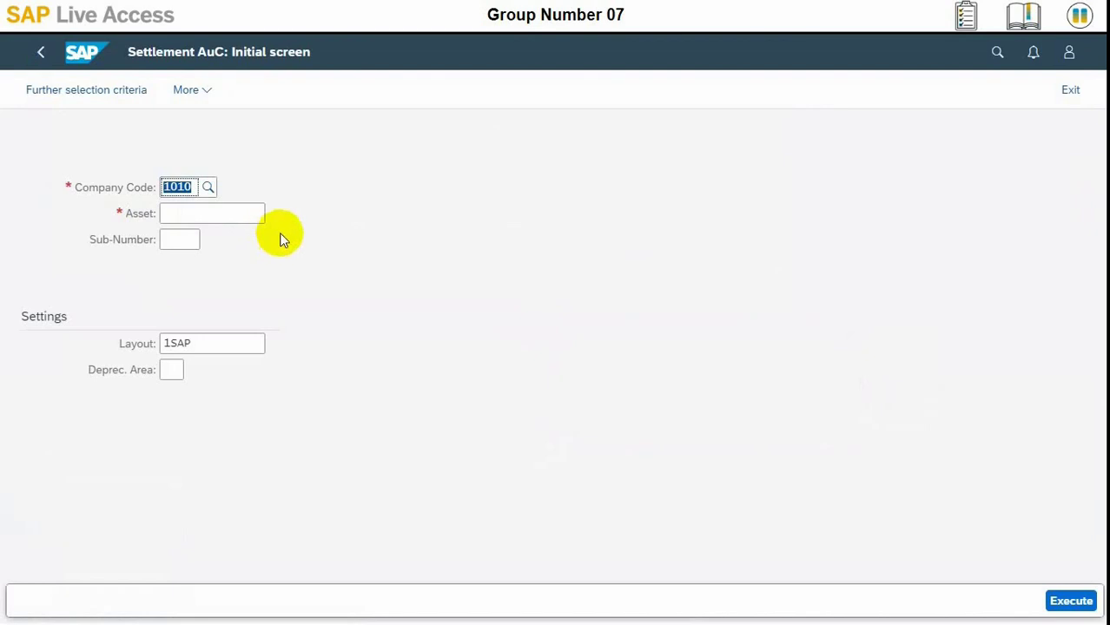
{"action": "left_click", "coordinate": [244, 215]}
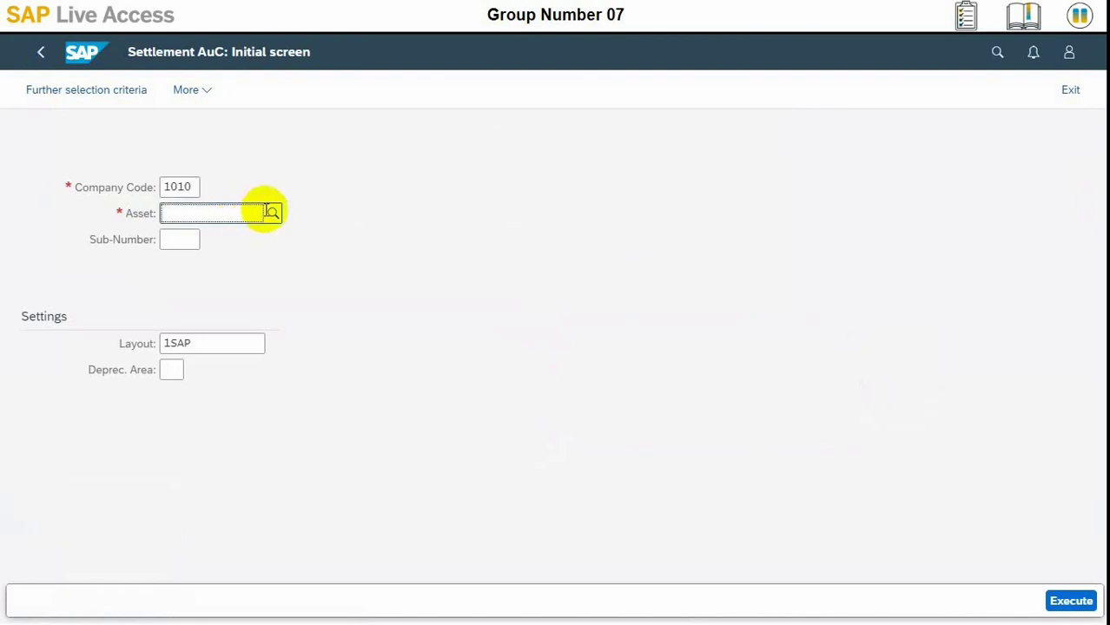
{"action": "left_click", "coordinate": [270, 214]}
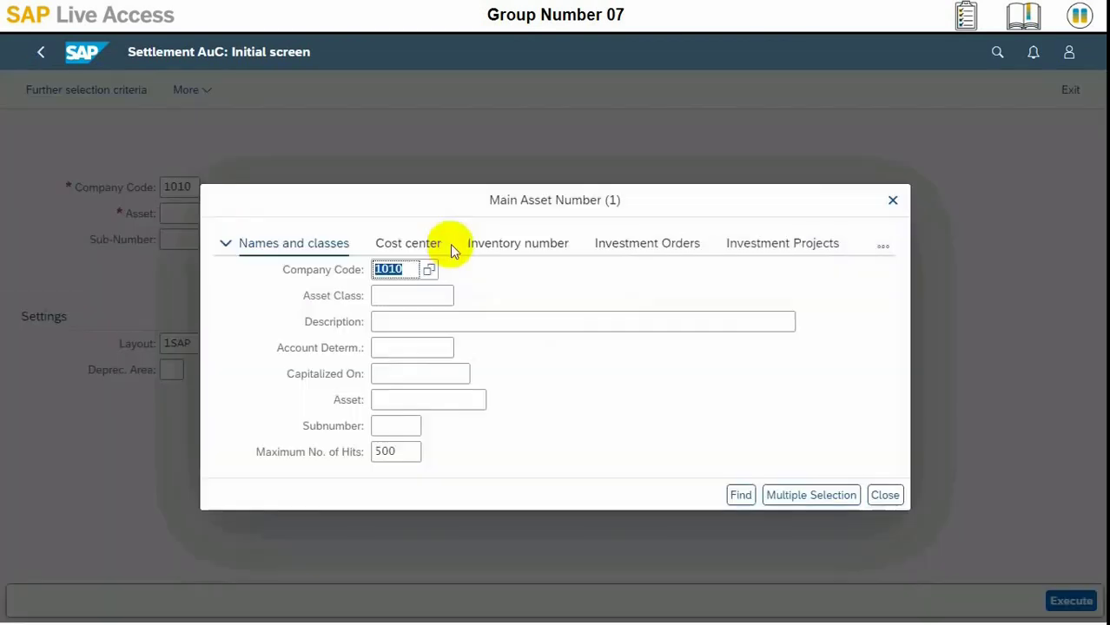
{"action": "left_click", "coordinate": [740, 502]}
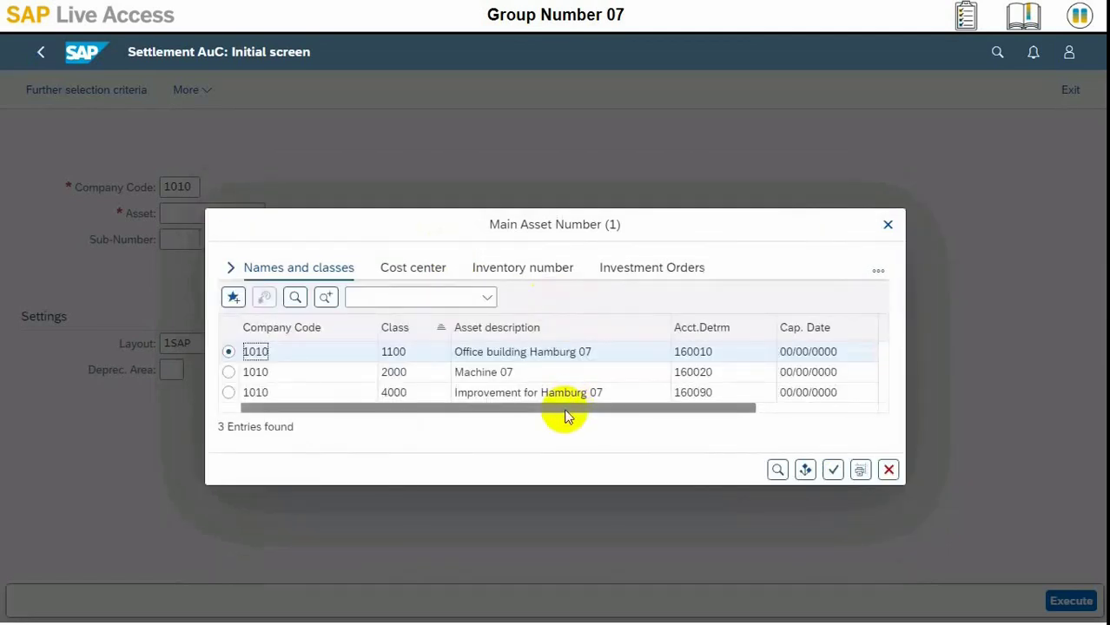
{"action": "left_click", "coordinate": [229, 392]}
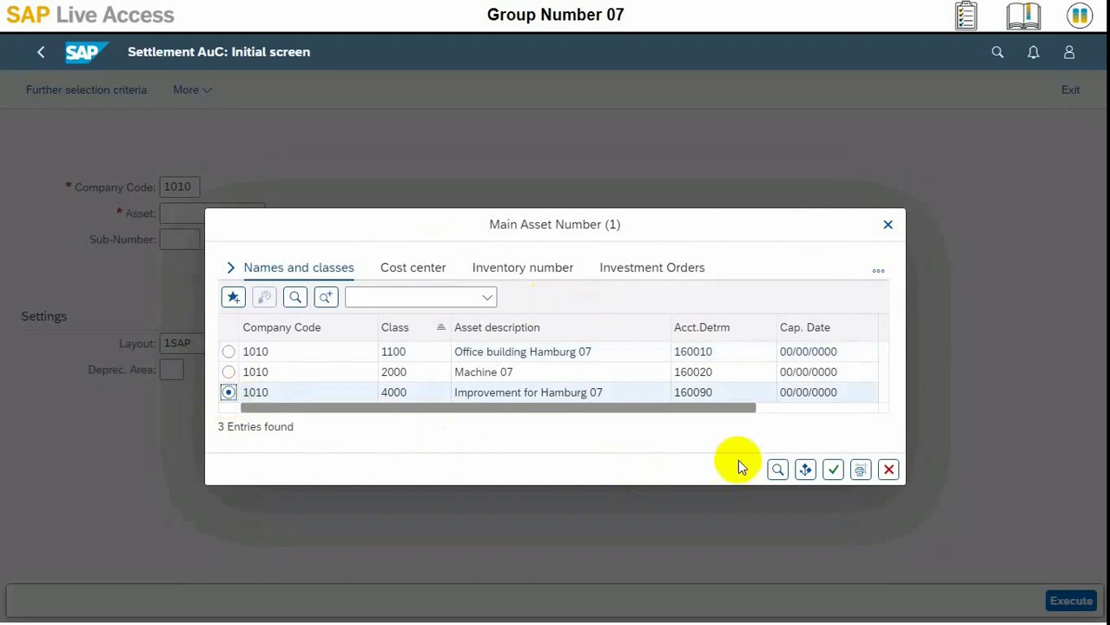
{"action": "left_click", "coordinate": [833, 474]}
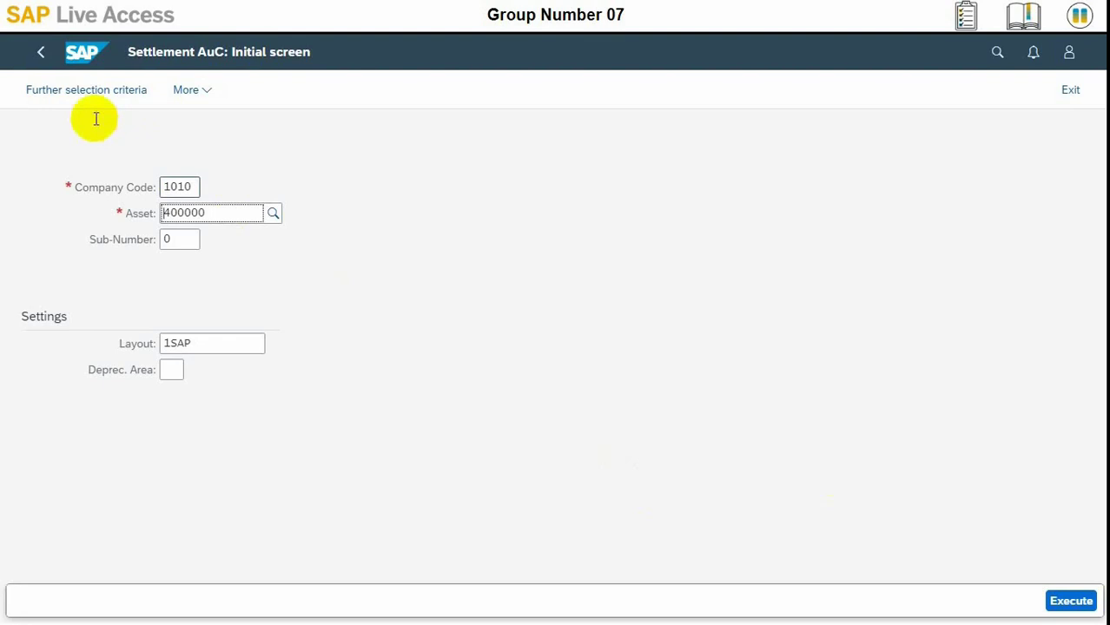
{"action": "left_click", "coordinate": [40, 57]}
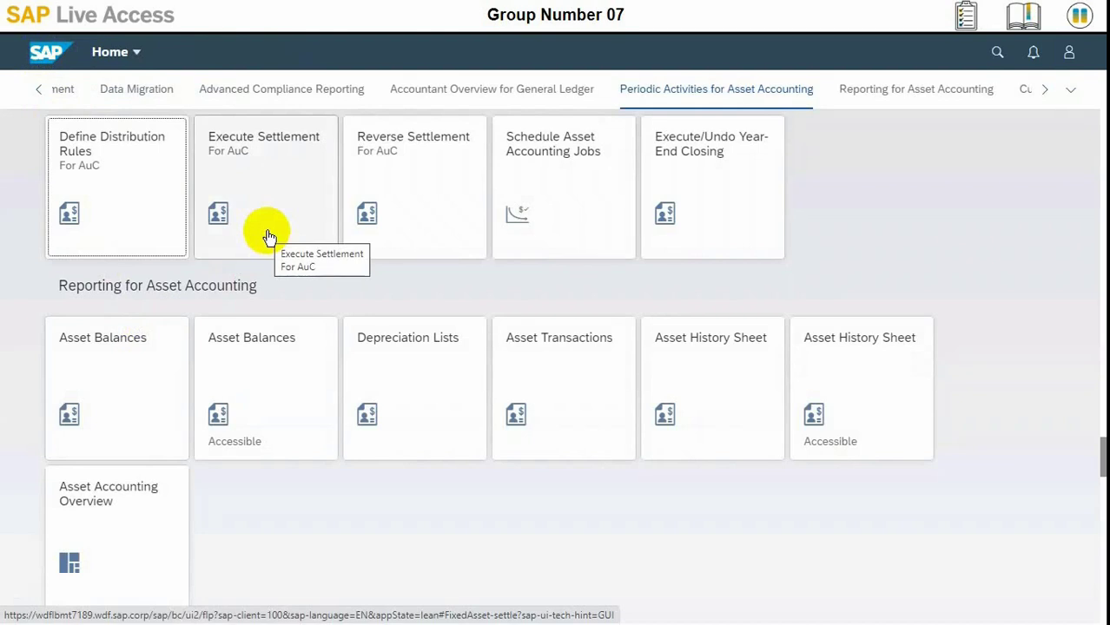
Open Define Distribution Rules for assets under construction and set the company code to 1010
{"action": "left_click", "coordinate": [119, 185]}
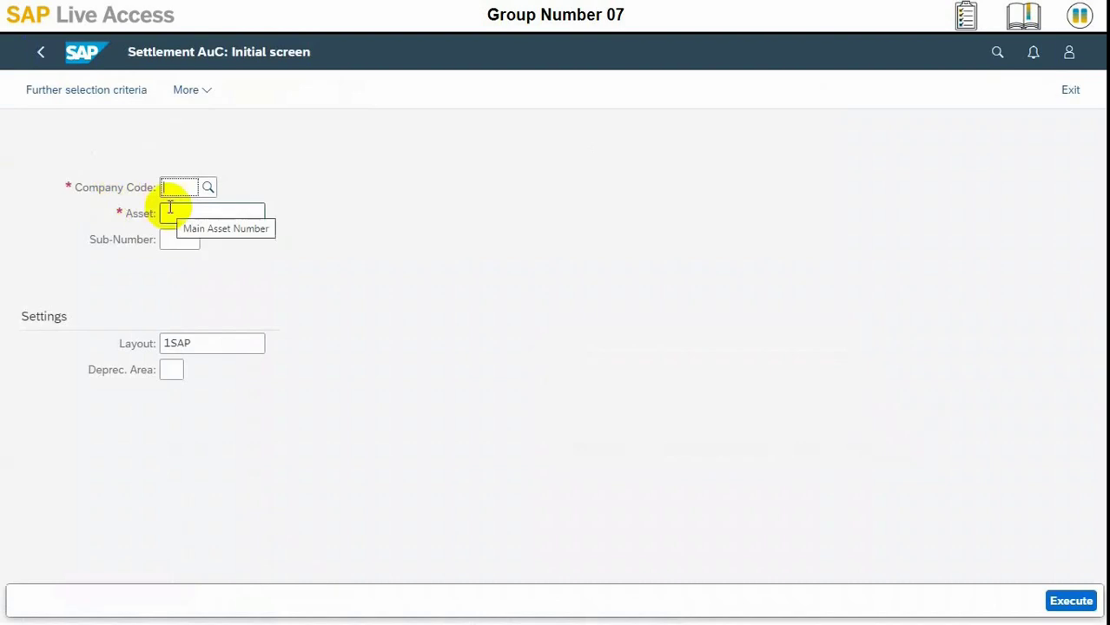
{"action": "type", "text": "1010"}
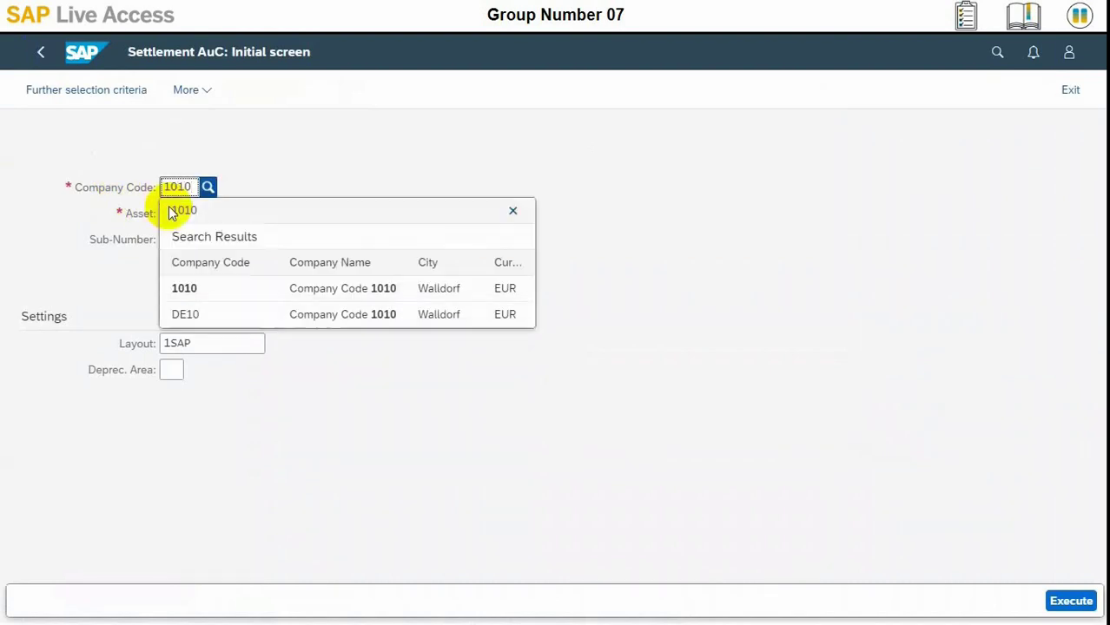
{"action": "left_click", "coordinate": [198, 290]}
Look up the class 4000 asset "Improvement for Hamburg 07", enter it as the asset, and execute the selection to list its line items
{"action": "left_click", "coordinate": [217, 216]}
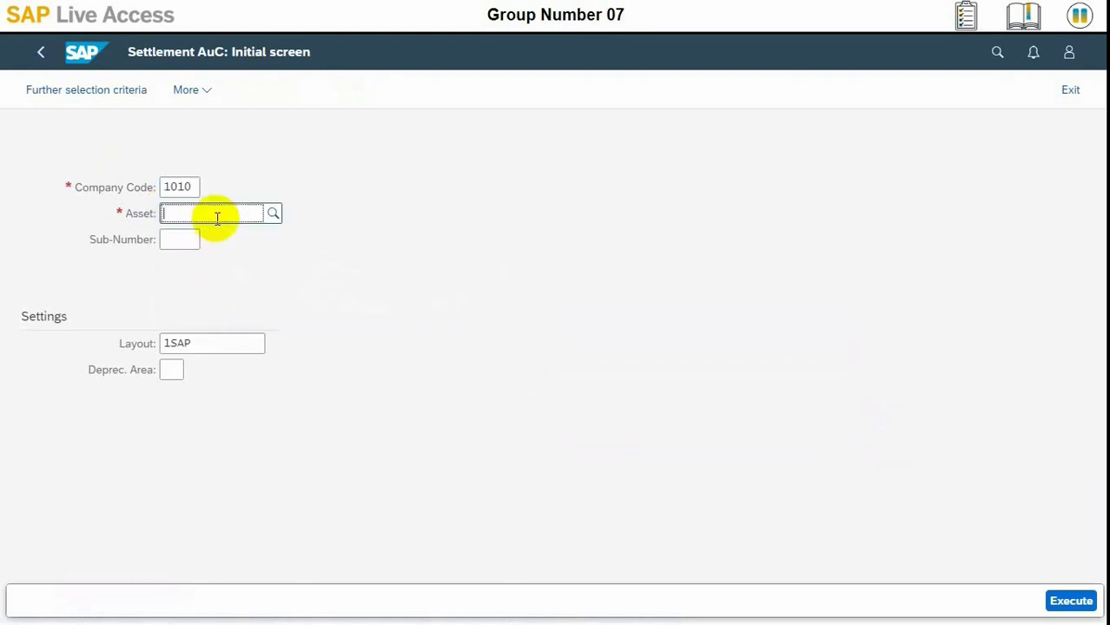
{"action": "left_click", "coordinate": [269, 213]}
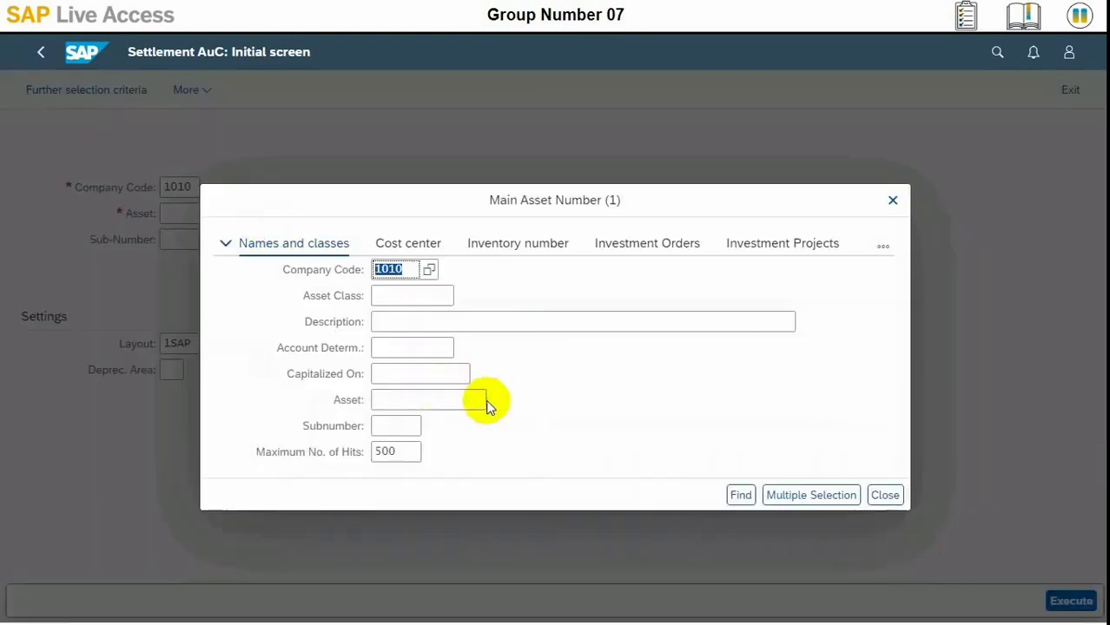
{"action": "left_click", "coordinate": [740, 495]}
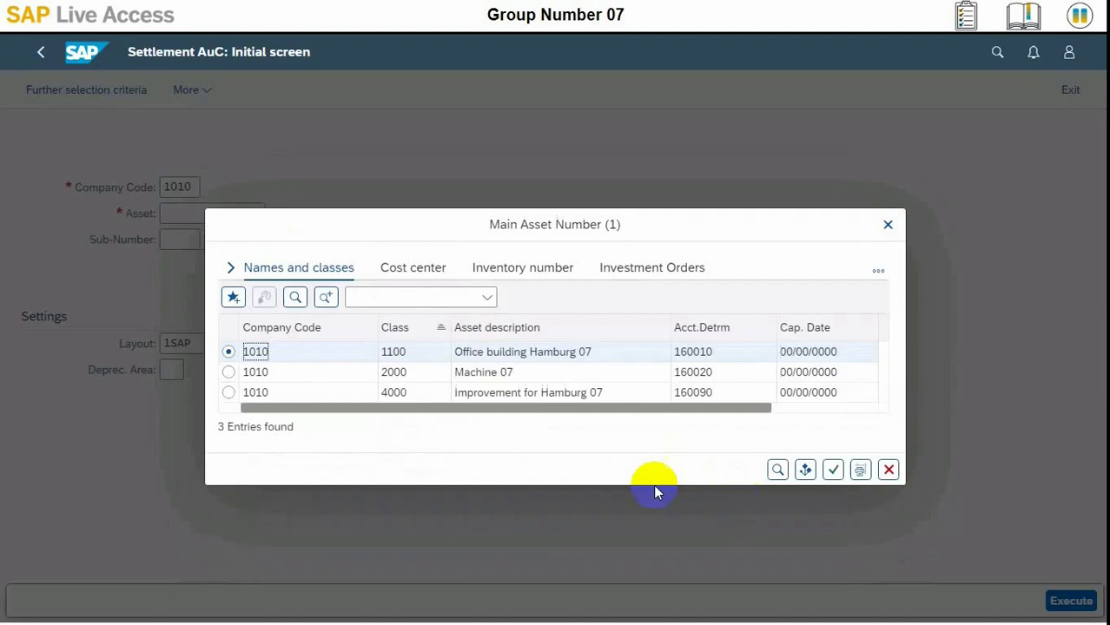
{"action": "left_click", "coordinate": [314, 395]}
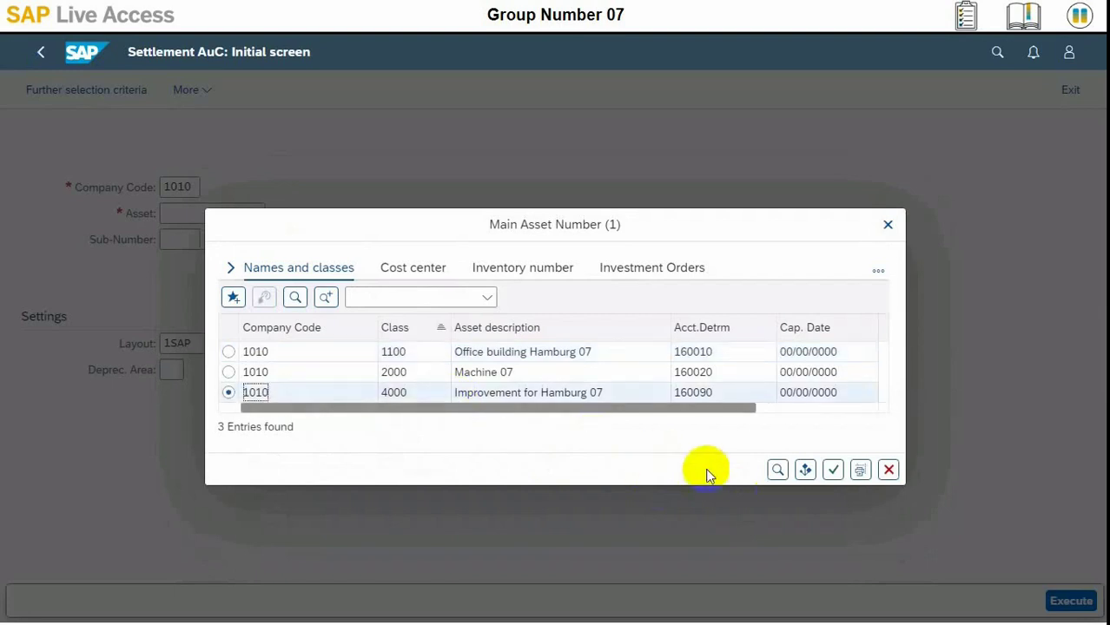
{"action": "left_click", "coordinate": [832, 470]}
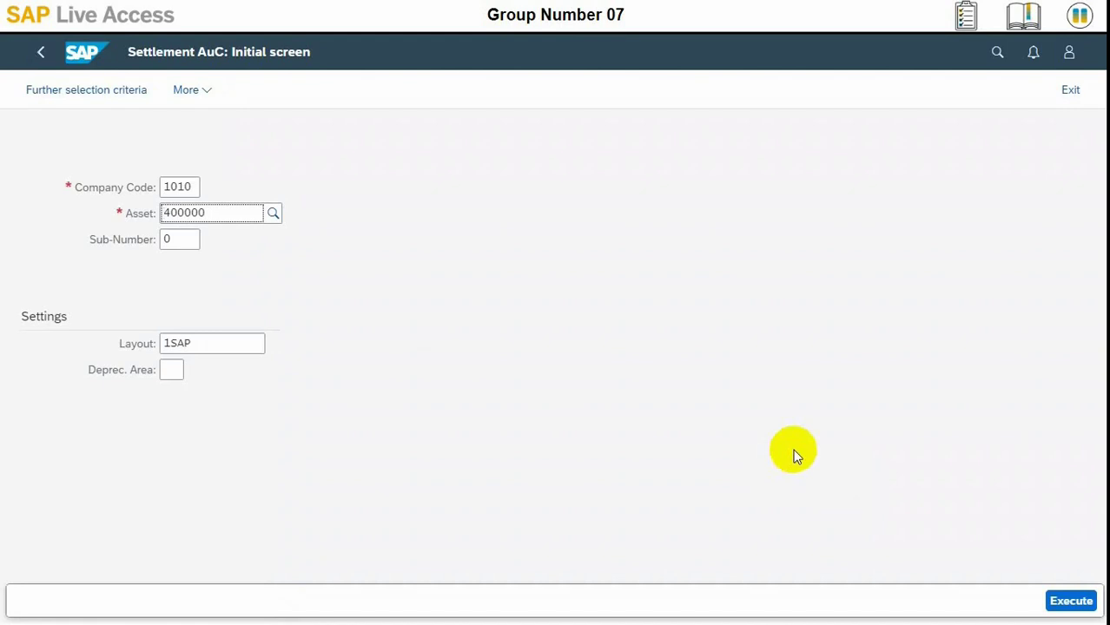
{"action": "left_click", "coordinate": [1072, 608]}
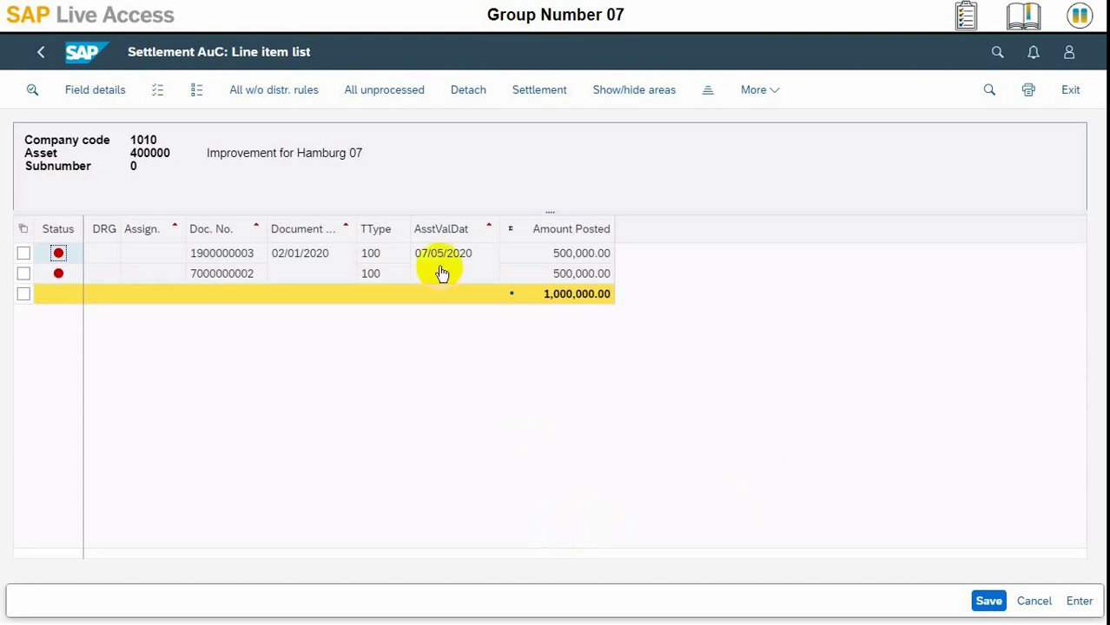
Open the Change Layout settings of the line item list and look through the available columns in the column set
{"action": "left_click", "coordinate": [765, 91]}
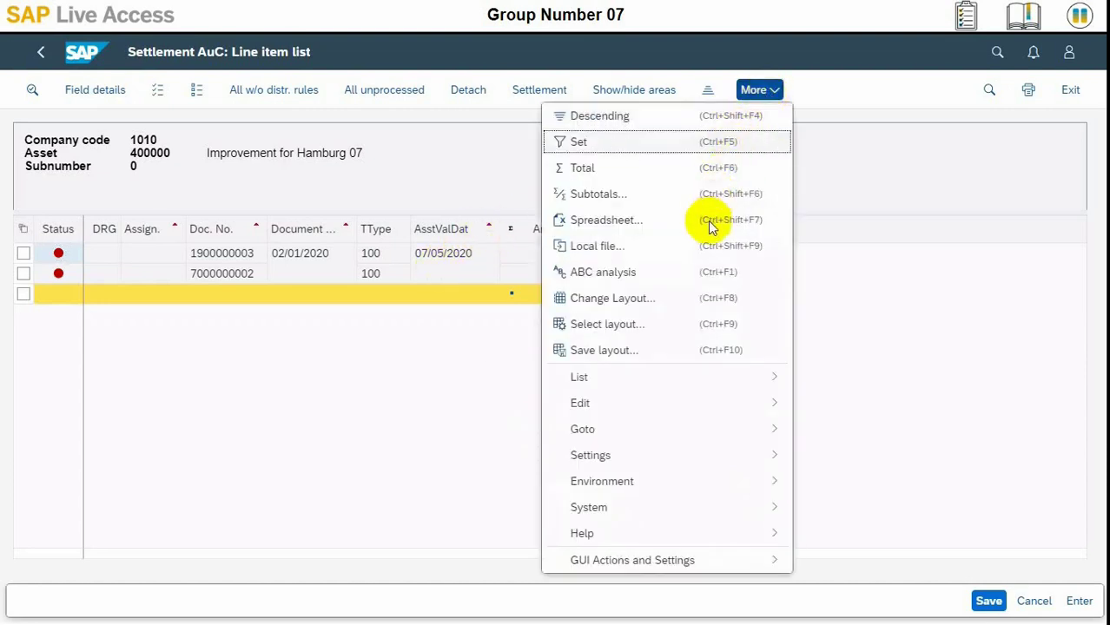
{"action": "left_click", "coordinate": [721, 304]}
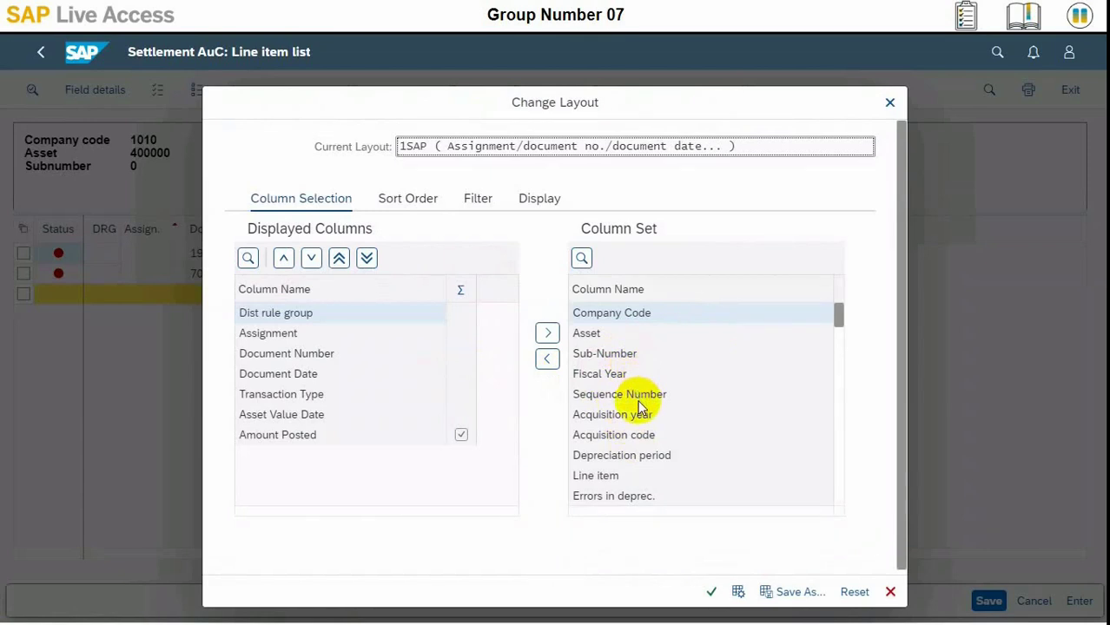
{"action": "left_click", "coordinate": [840, 339]}
{"action": "left_click_drag", "start_coordinate": [840, 339], "coordinate": [838, 365]}
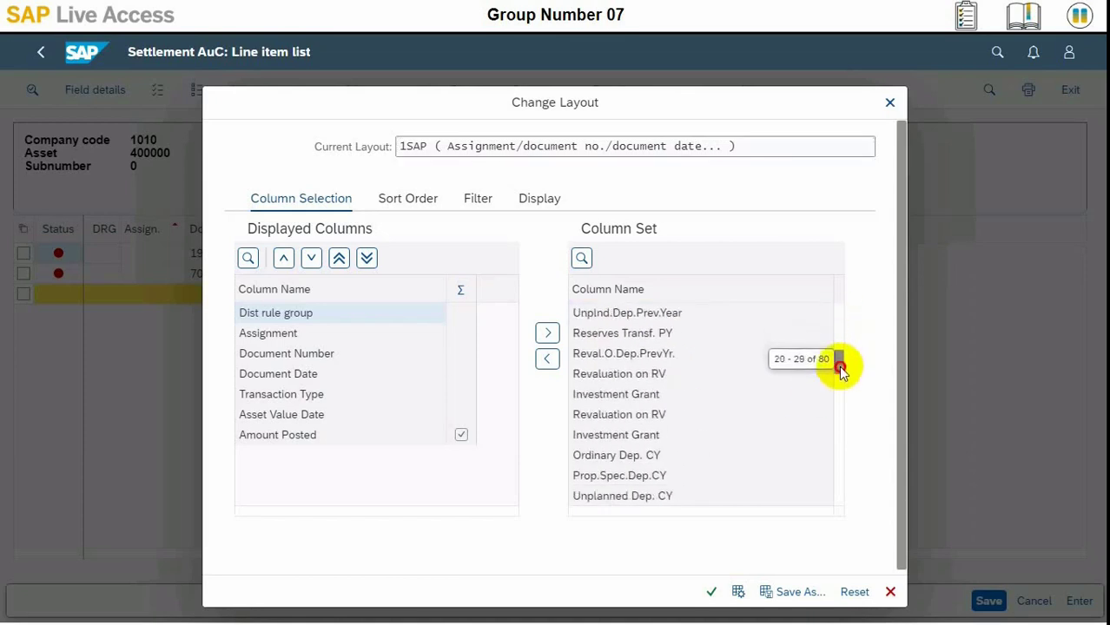
{"action": "left_click_drag", "start_coordinate": [841, 467], "coordinate": [841, 467]}
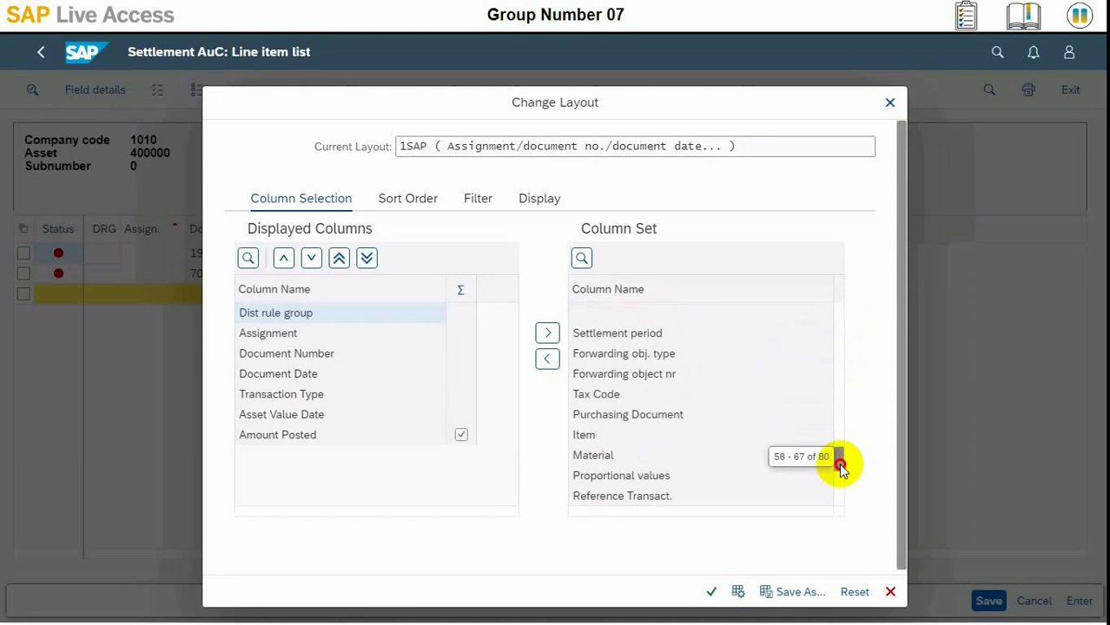
{"action": "left_click_drag", "start_coordinate": [840, 467], "coordinate": [841, 497]}
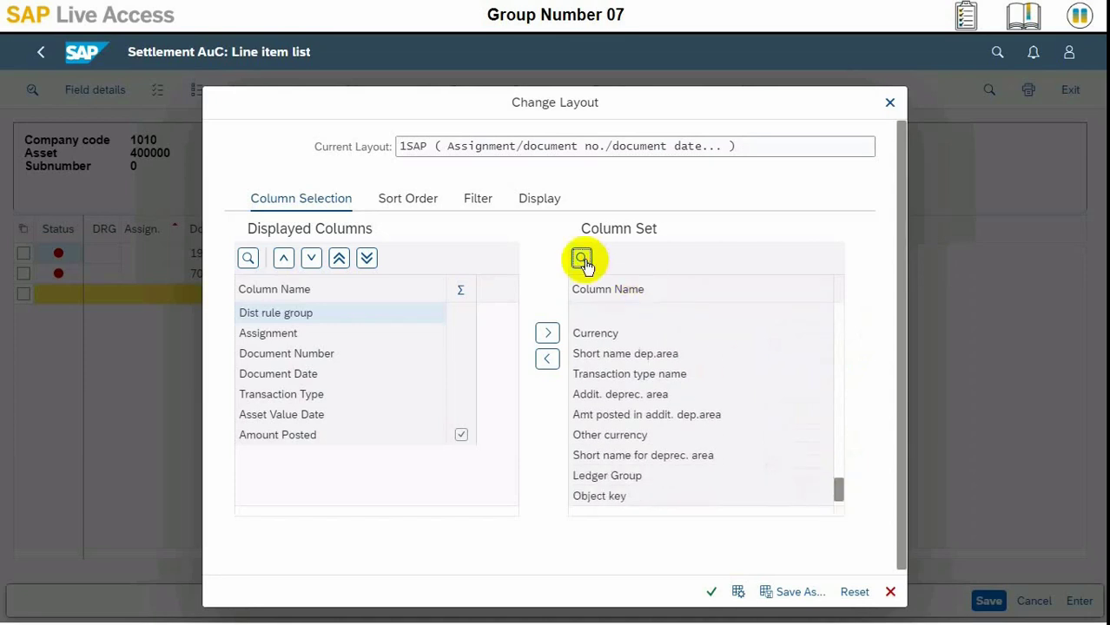
Search the column set for "accounting"
{"action": "left_click", "coordinate": [582, 259]}
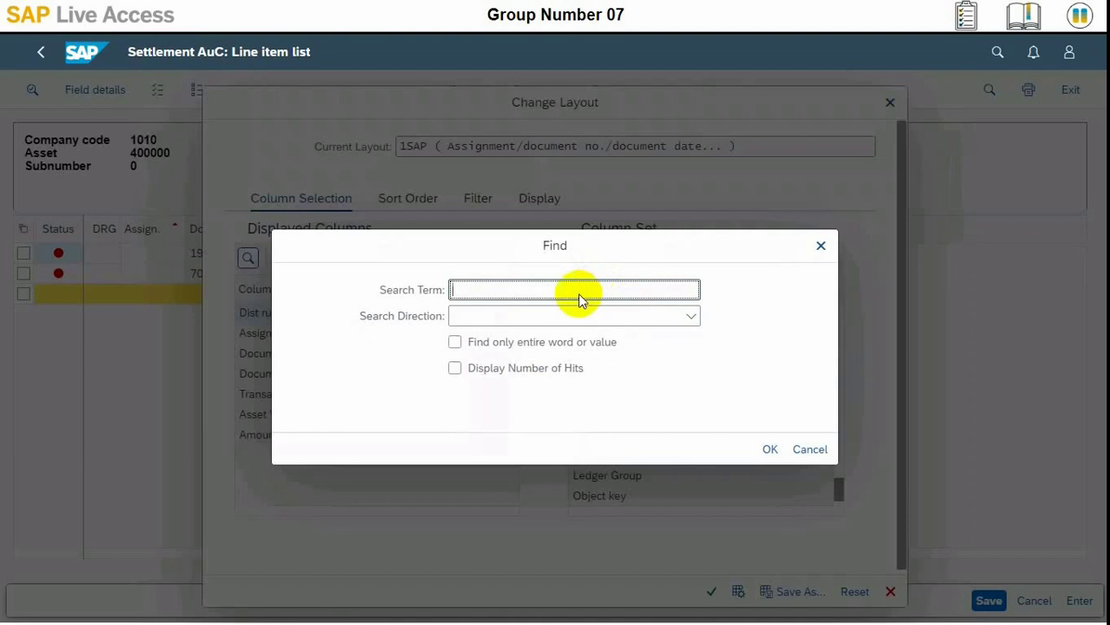
{"action": "type", "text": "accounting"}
{"action": "key", "text": "Return"}
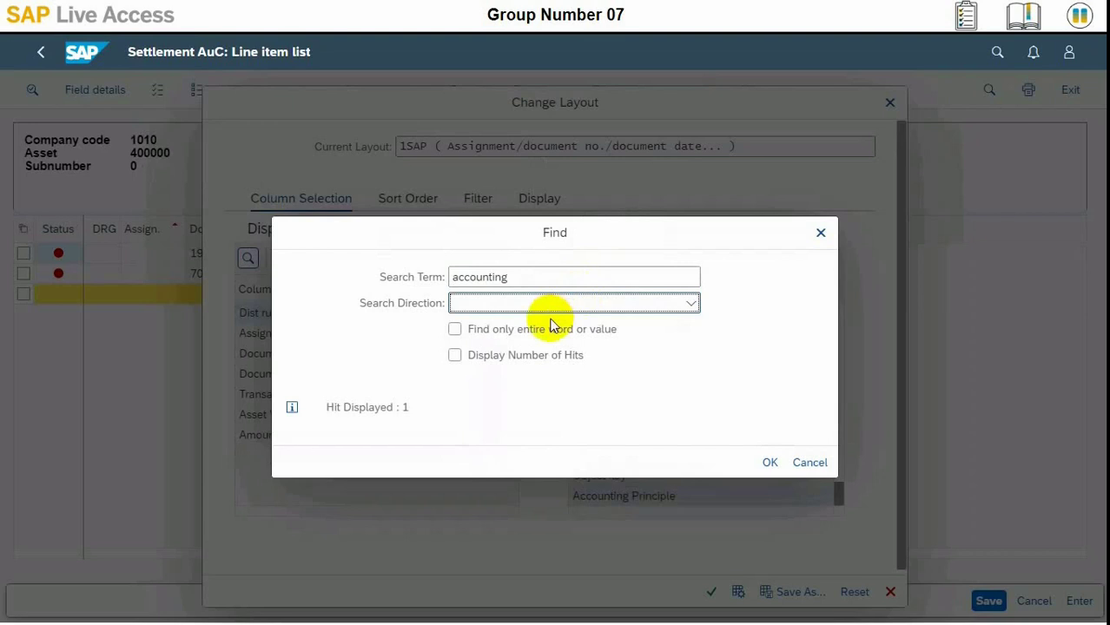
{"action": "left_click", "coordinate": [769, 463]}
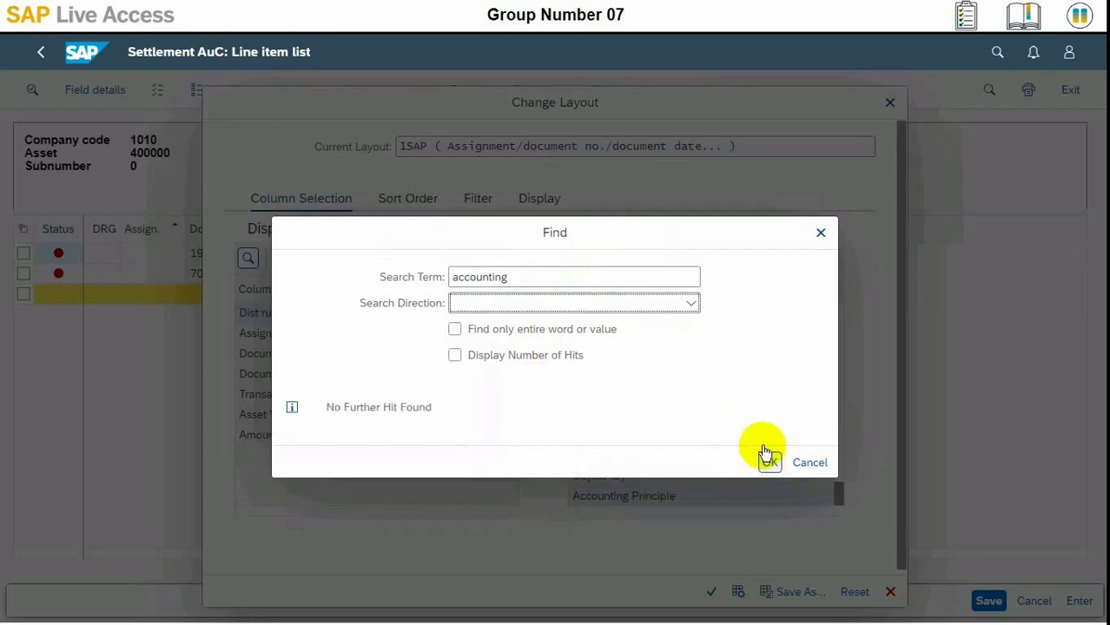
Refine the column set search to "accounting principle" and close the search with the matching column selected
{"action": "left_click", "coordinate": [526, 278]}
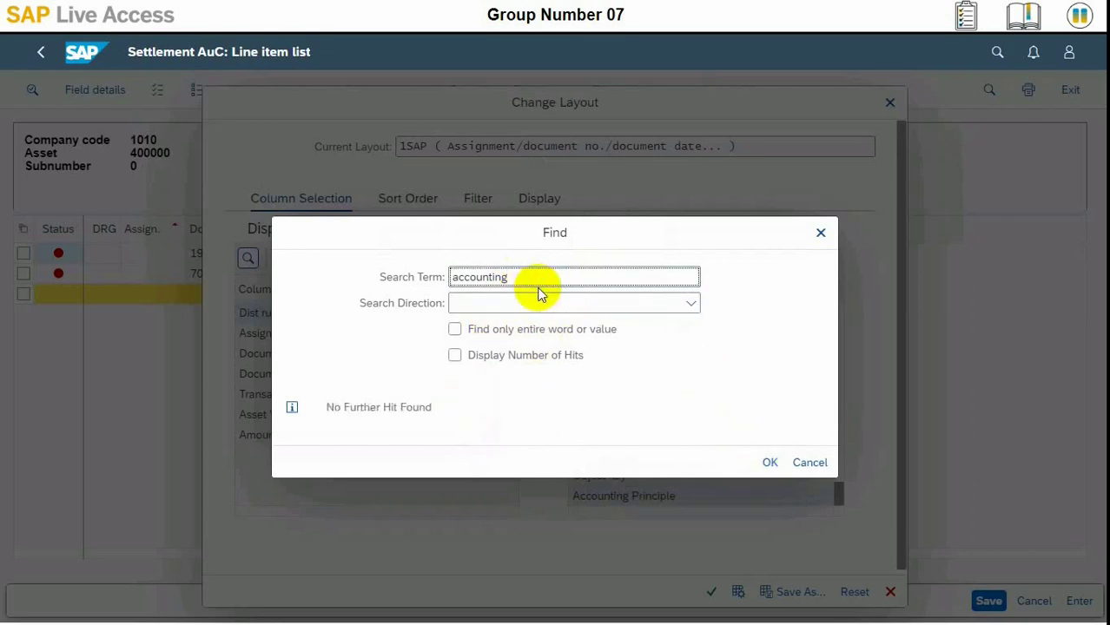
{"action": "type", "text": "prin"}
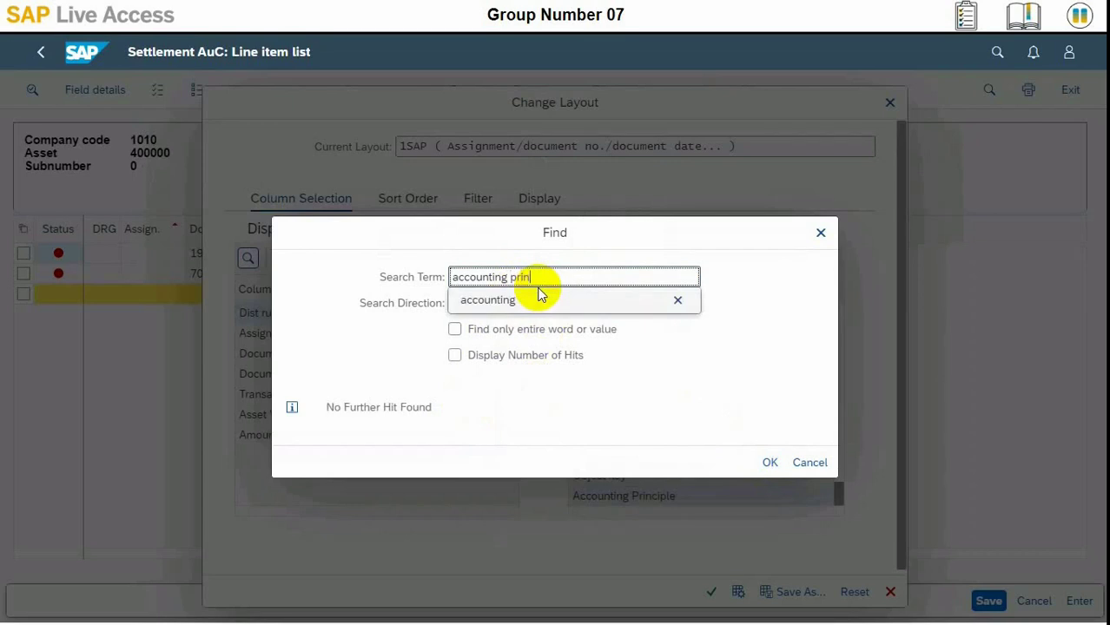
{"action": "type", "text": "c"}
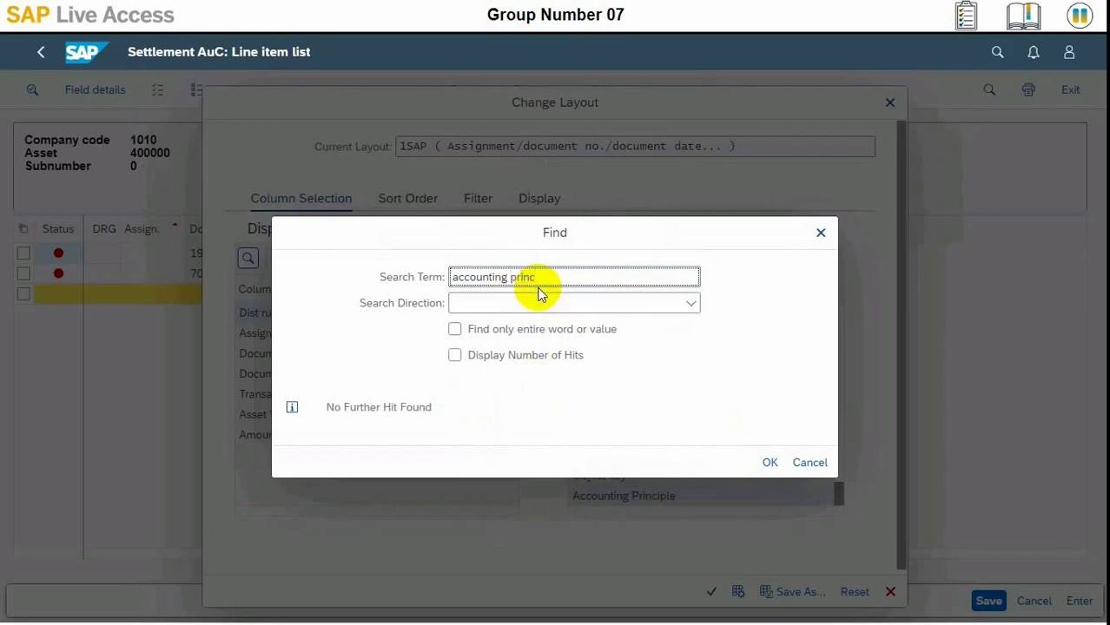
{"action": "type", "text": "iple"}
{"action": "key", "text": "Return"}
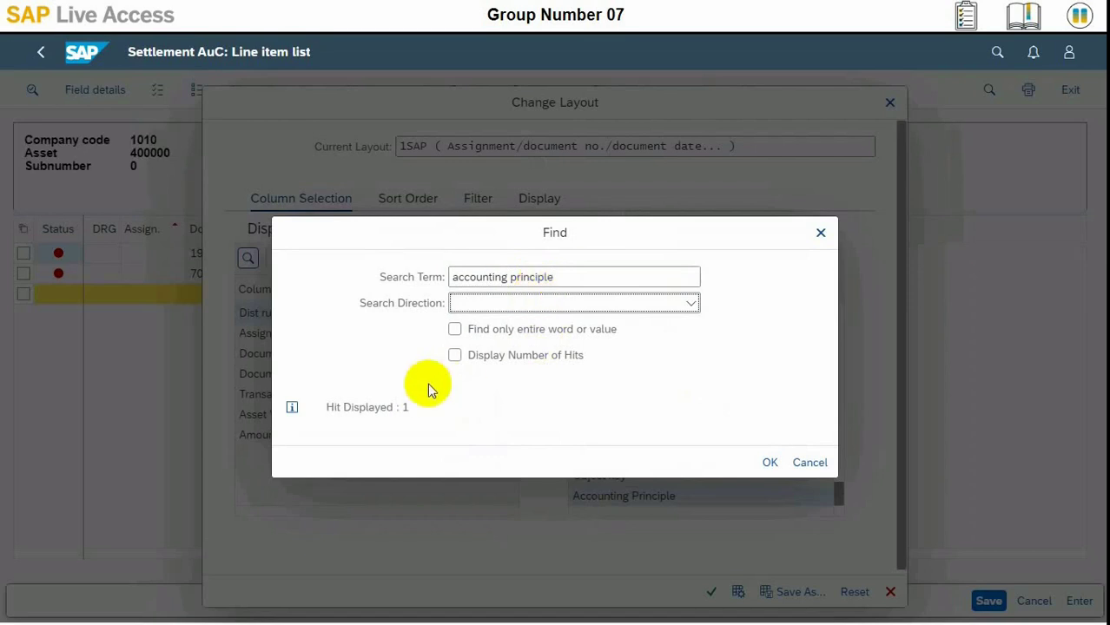
{"action": "left_click", "coordinate": [395, 410]}
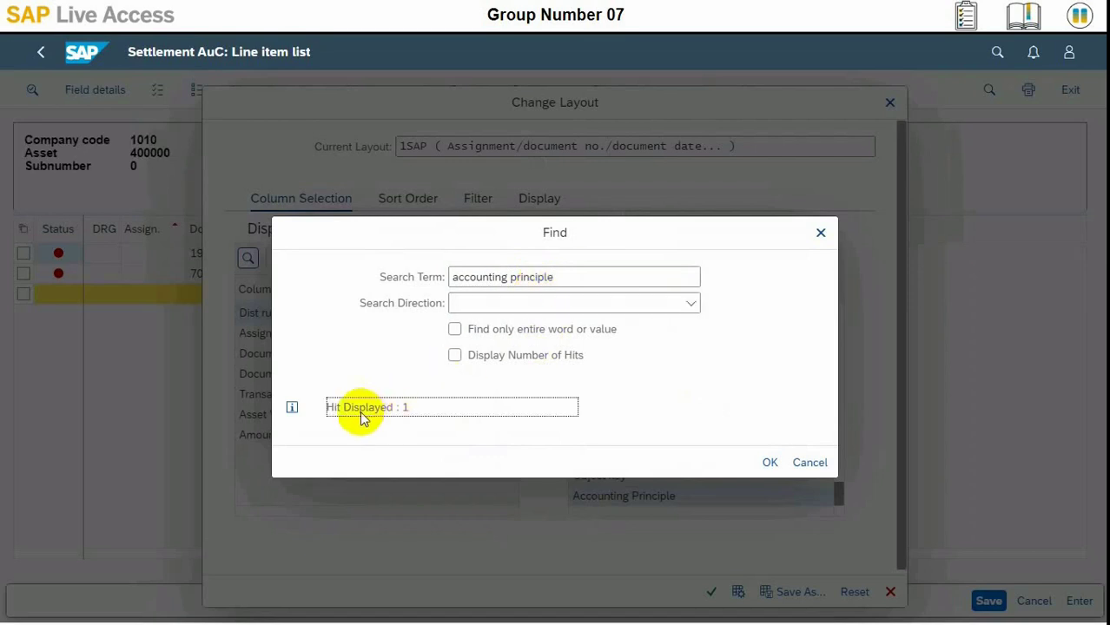
{"action": "left_click", "coordinate": [293, 408]}
{"action": "left_click", "coordinate": [770, 462]}
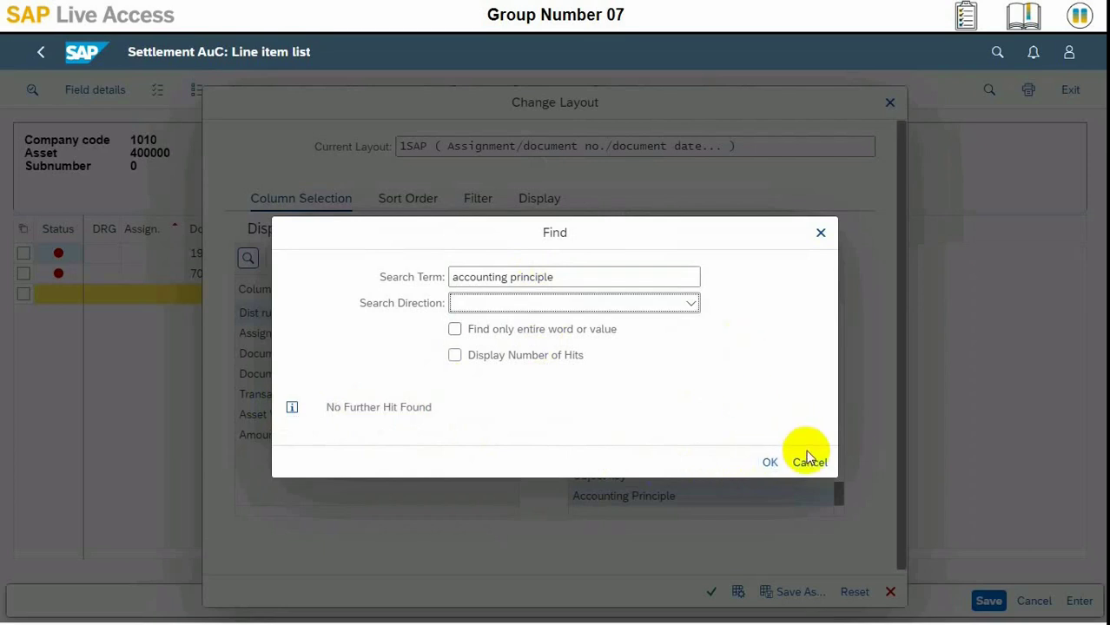
{"action": "left_click", "coordinate": [809, 463]}
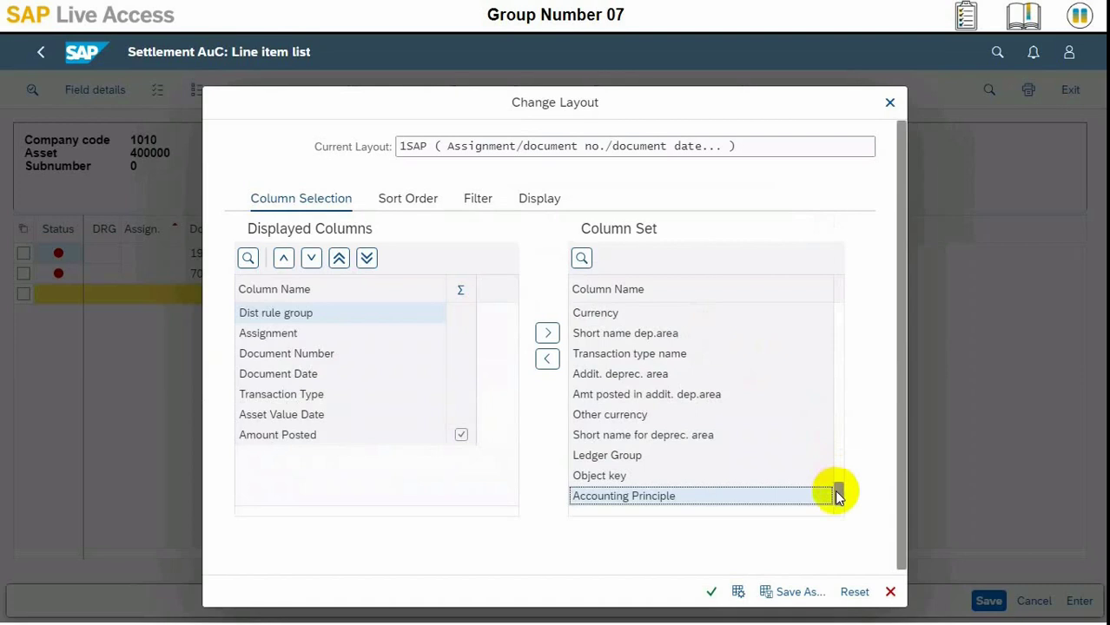
Add the Accounting Principle column to the displayed columns and move it to the first position
{"action": "left_click", "coordinate": [548, 360]}
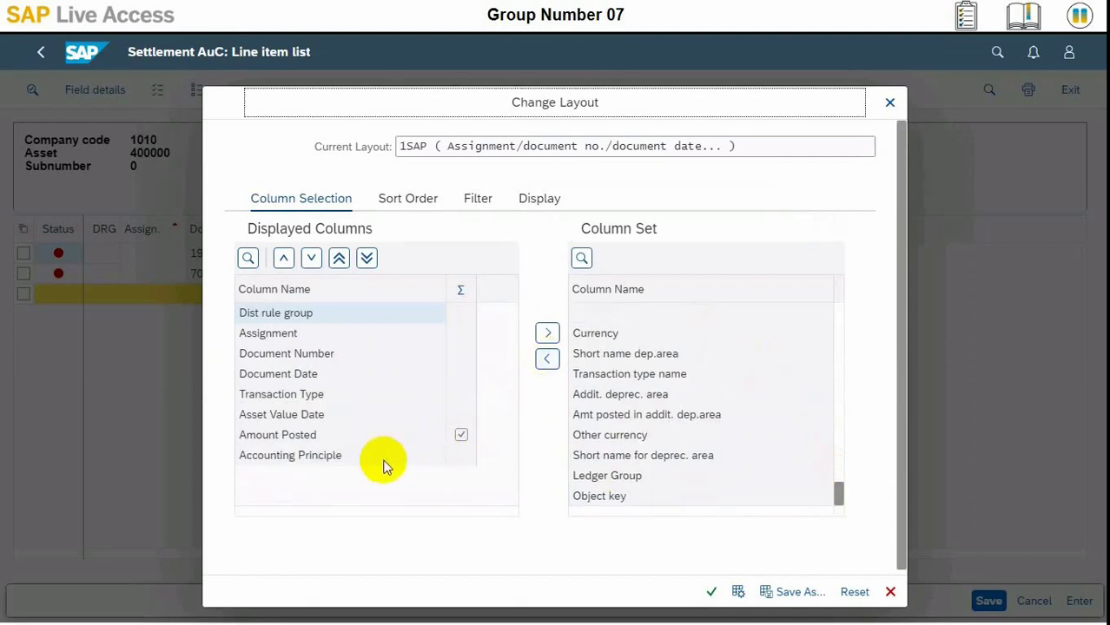
{"action": "left_click", "coordinate": [383, 460]}
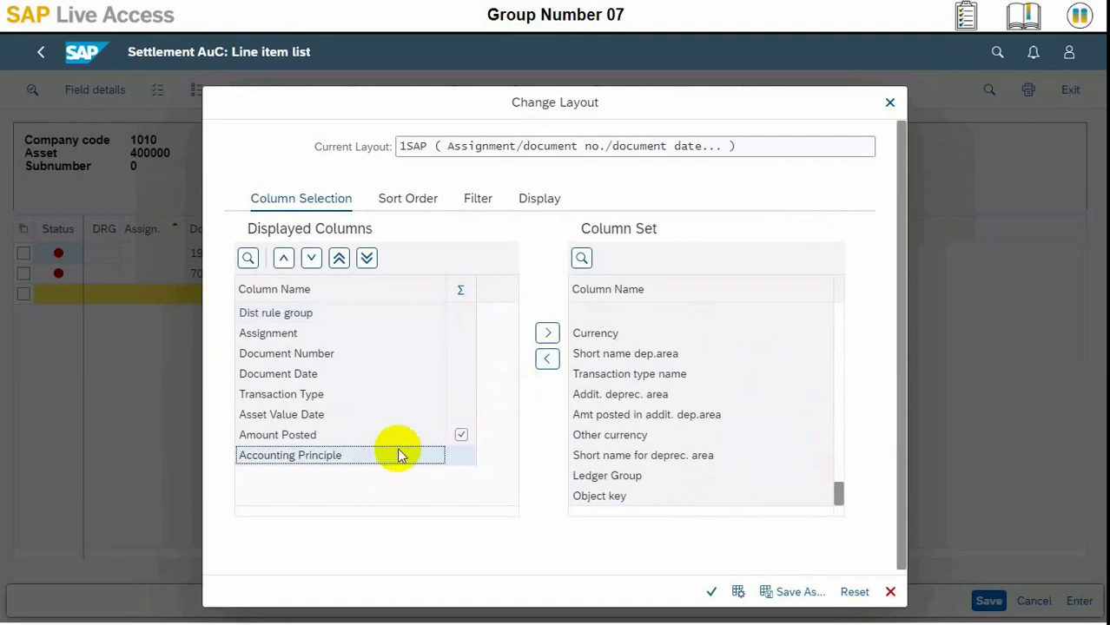
{"action": "left_click", "coordinate": [339, 263]}
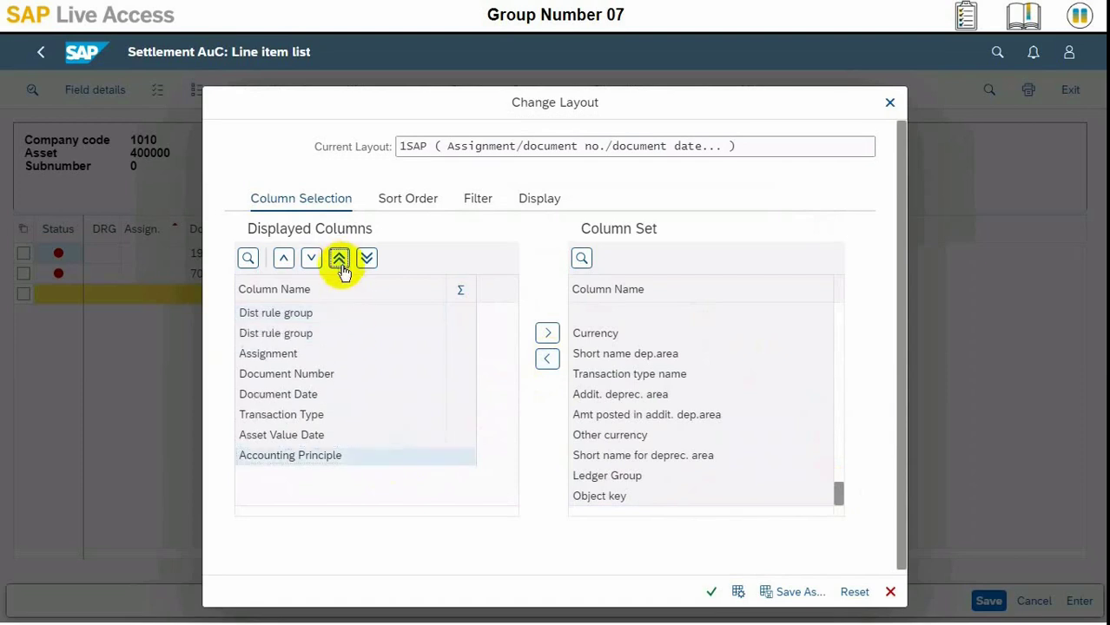
Apply the changed layout to the line item list and widen the Accounting Principle column
{"action": "left_click", "coordinate": [711, 591]}
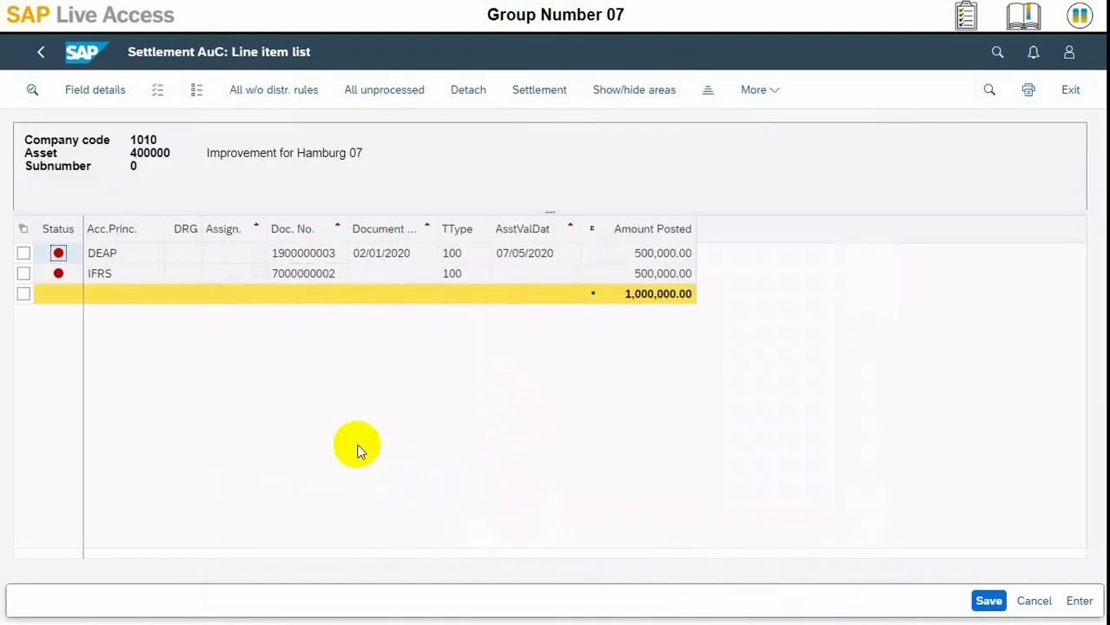
{"action": "left_click_drag", "start_coordinate": [117, 255], "coordinate": [100, 254]}
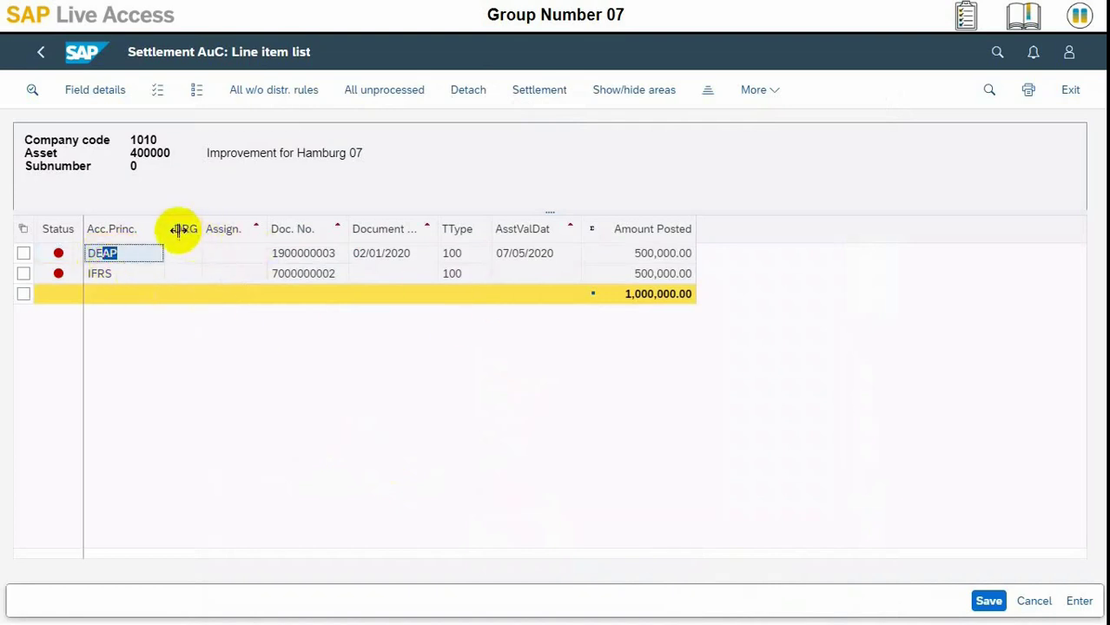
{"action": "left_click_drag", "start_coordinate": [161, 227], "coordinate": [220, 227]}
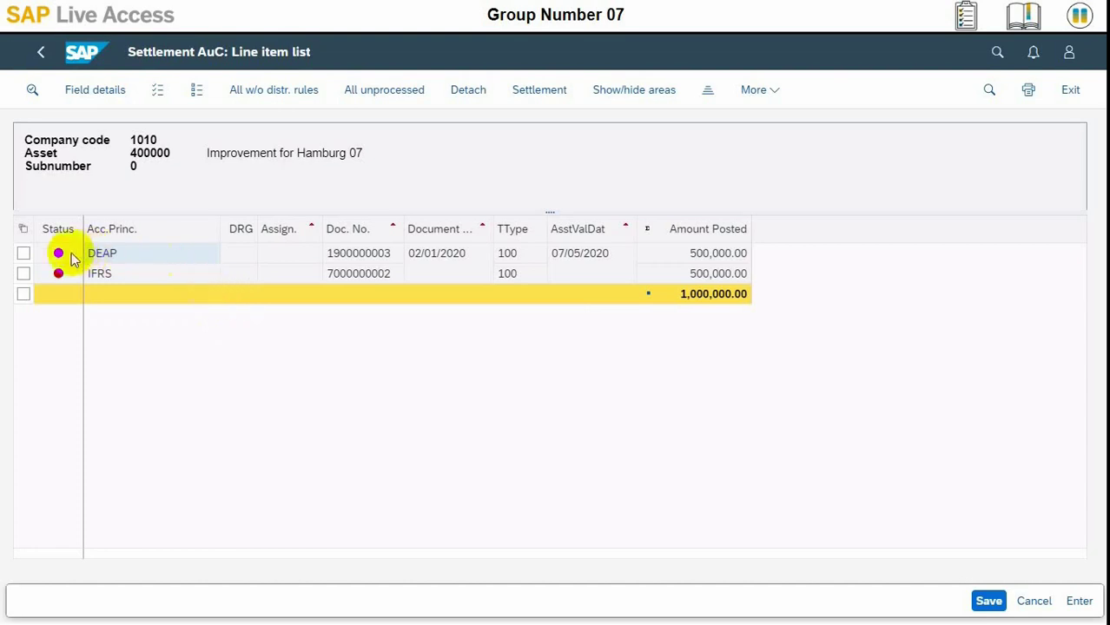
Open the settlement rule overview for the DEAP line item and set the first rule's category to FXA (Asset)
{"action": "left_click", "coordinate": [23, 255]}
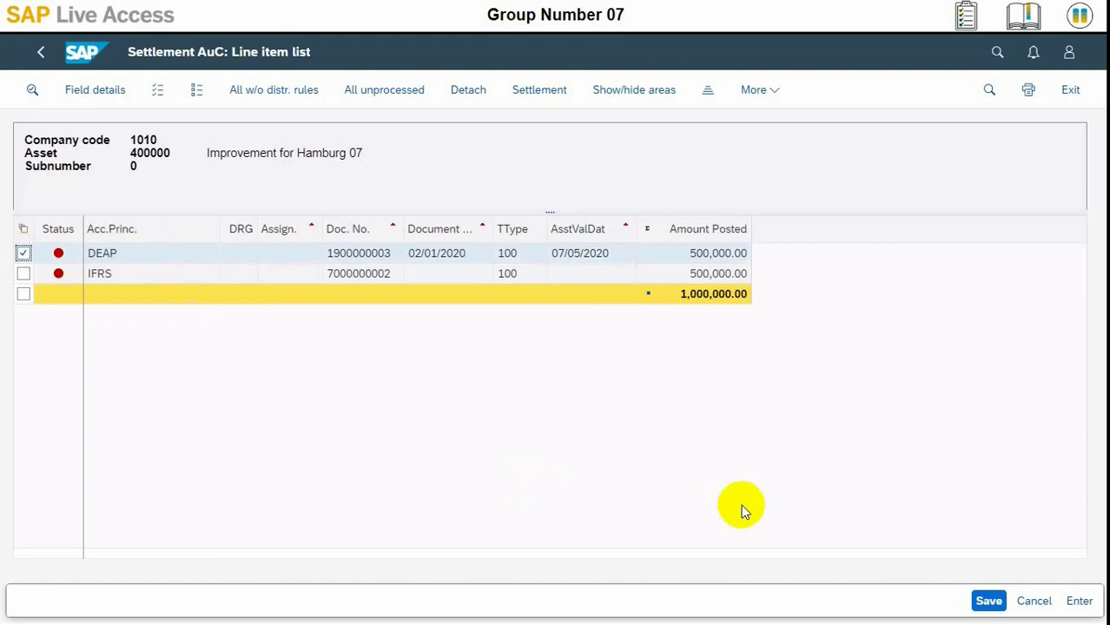
{"action": "left_click", "coordinate": [1076, 603]}
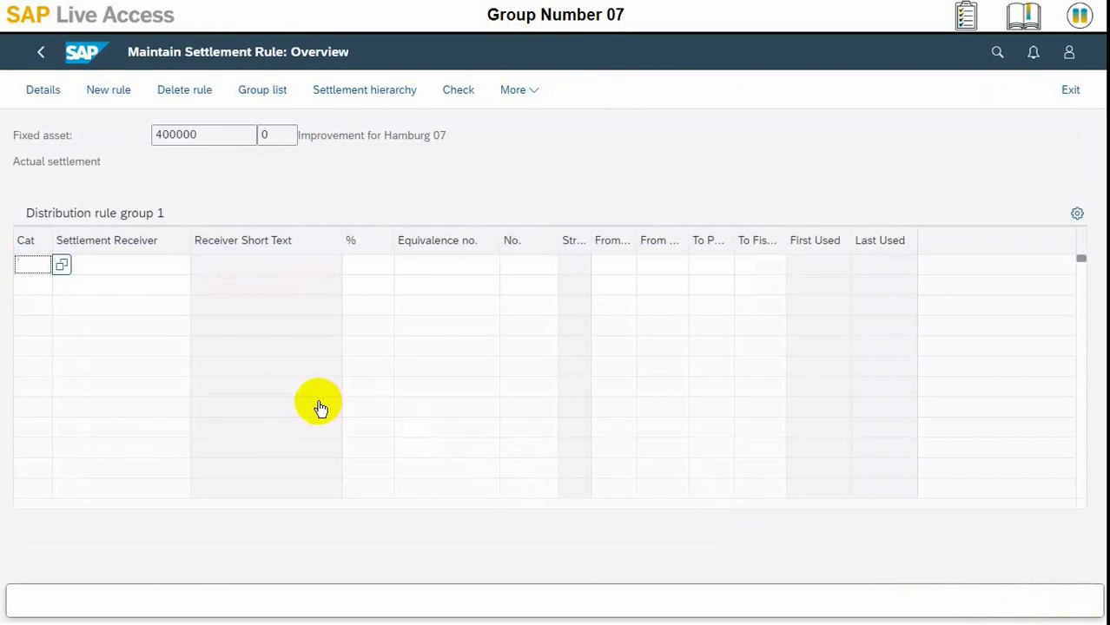
{"action": "left_click", "coordinate": [64, 265]}
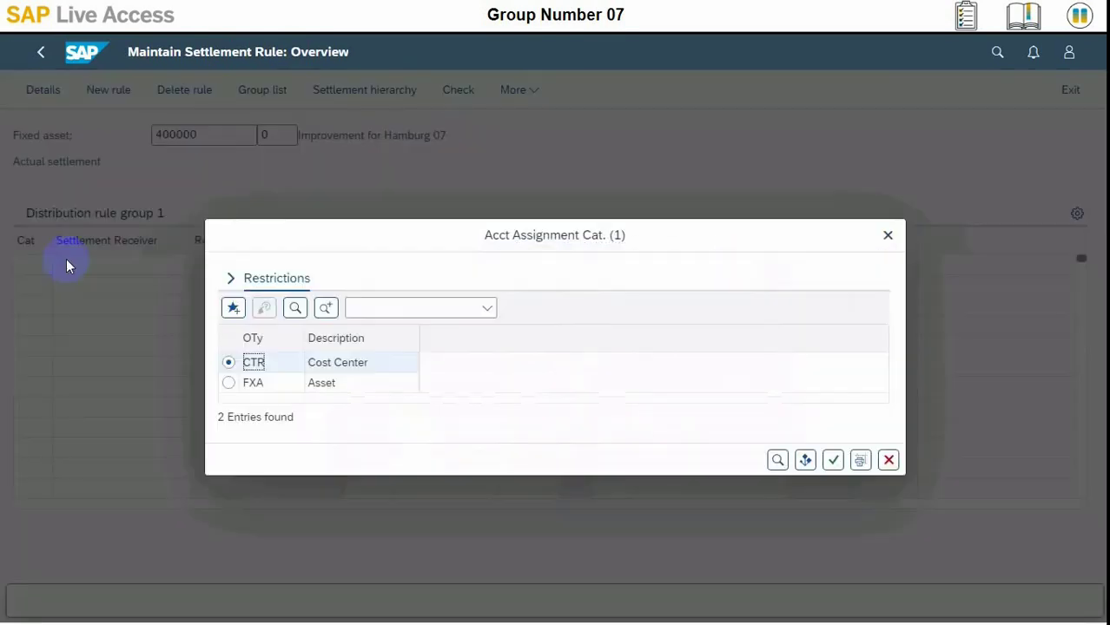
{"action": "left_click", "coordinate": [229, 383]}
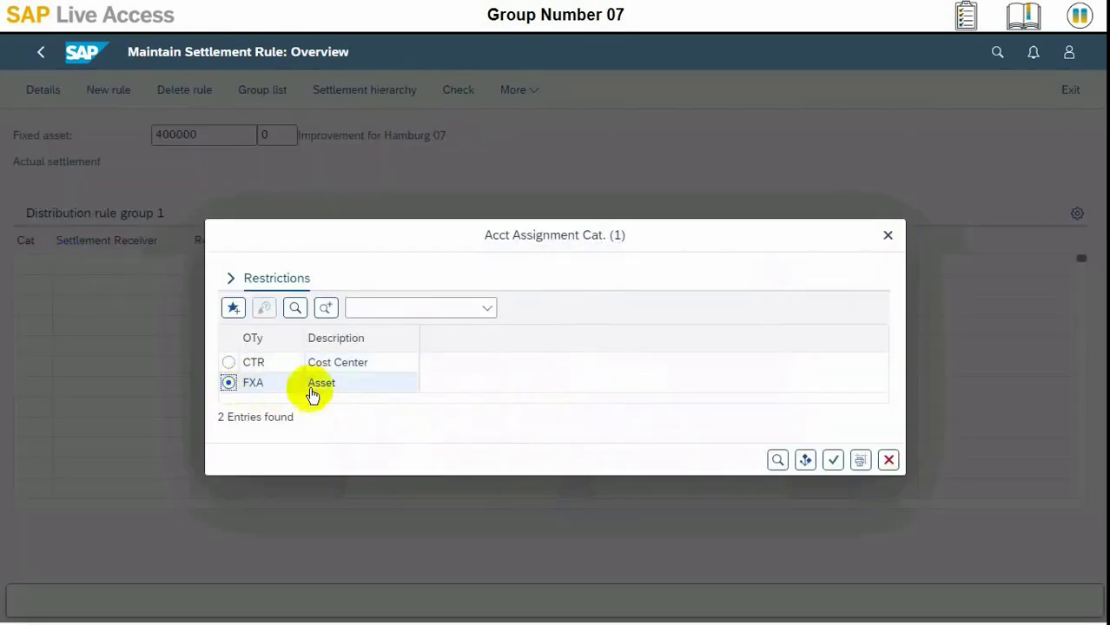
{"action": "left_click", "coordinate": [833, 461]}
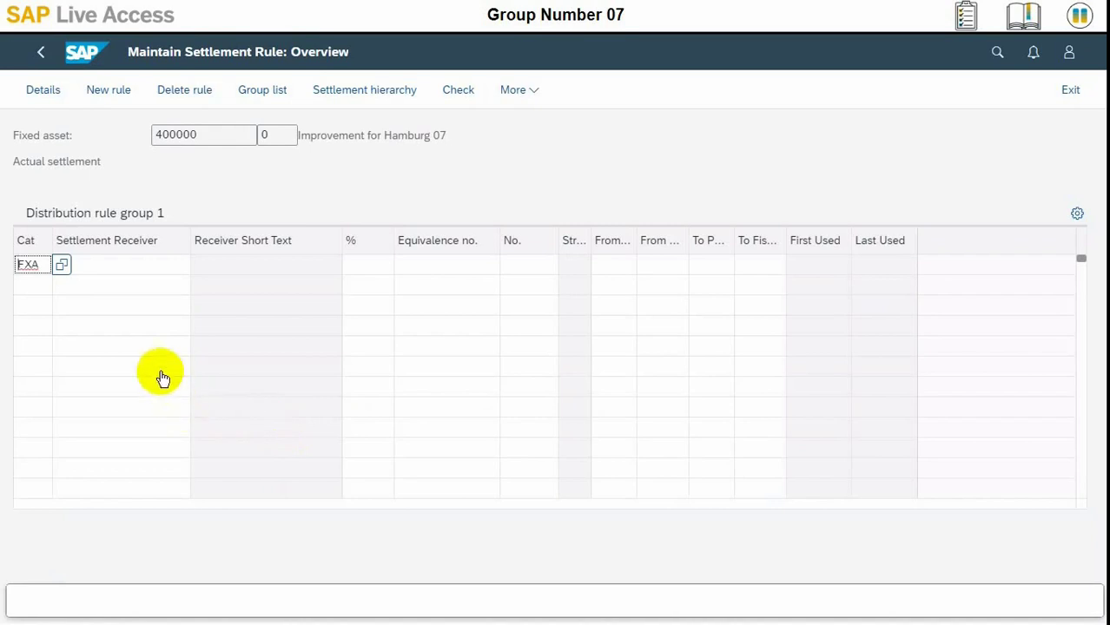
Look up the available main assets and choose Improvement for Hamburg 07 as the FXA rule's settlement receiver
{"action": "left_click", "coordinate": [128, 272]}
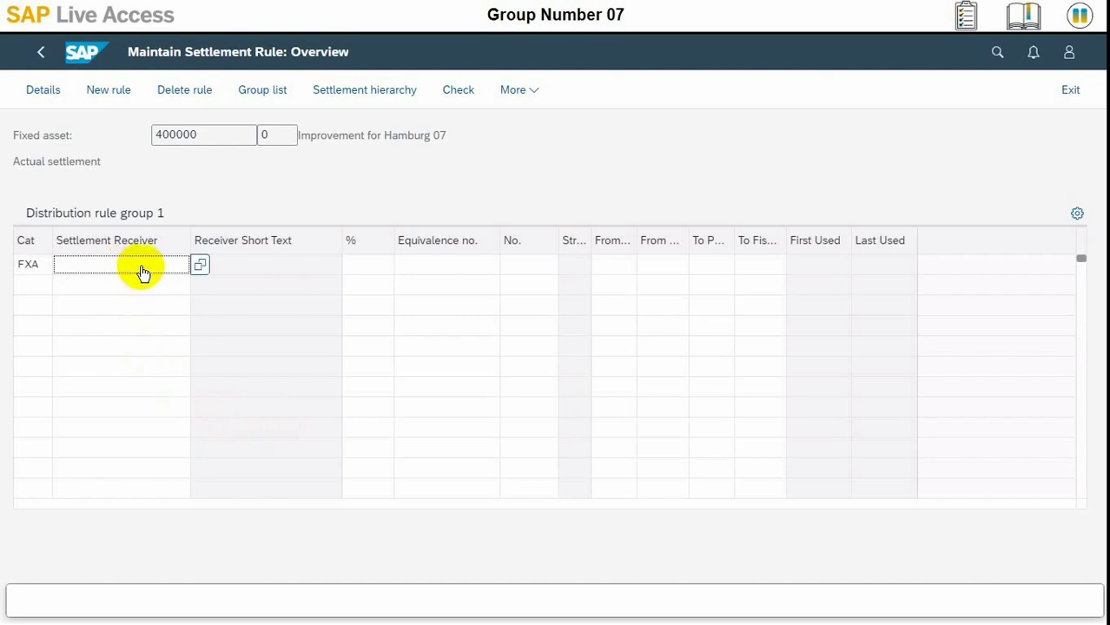
{"action": "left_click", "coordinate": [199, 268]}
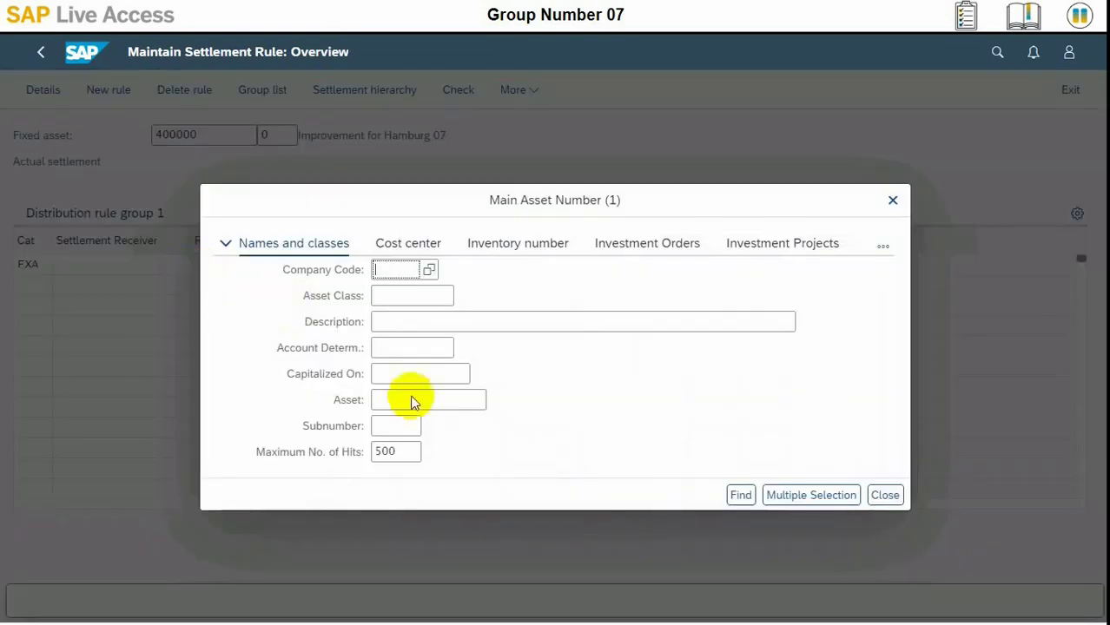
{"action": "left_click", "coordinate": [742, 494]}
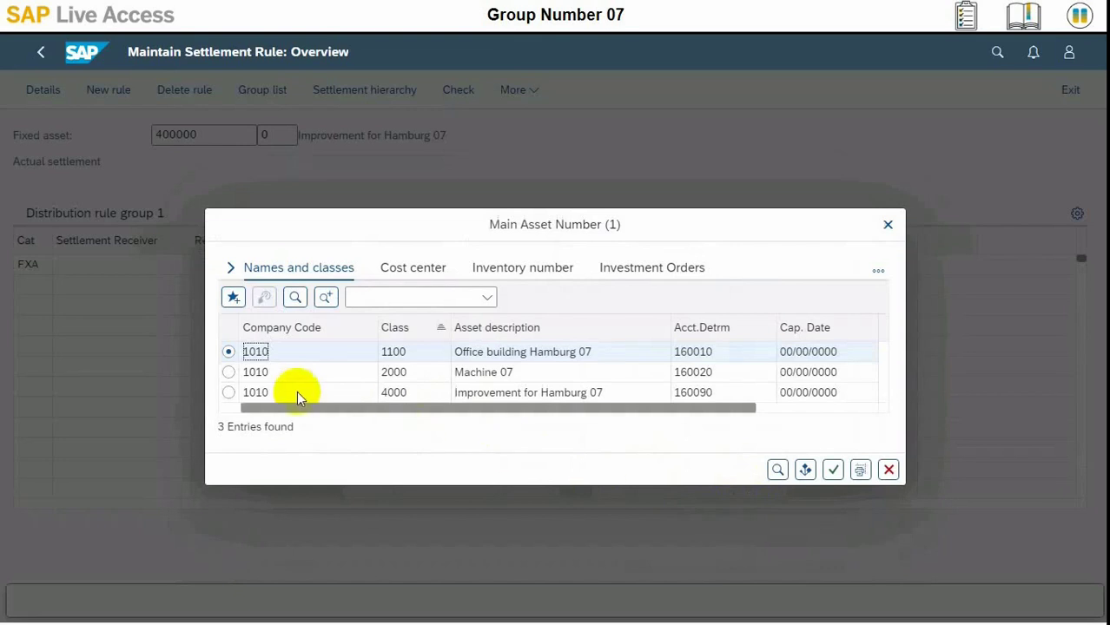
{"action": "left_click", "coordinate": [230, 393]}
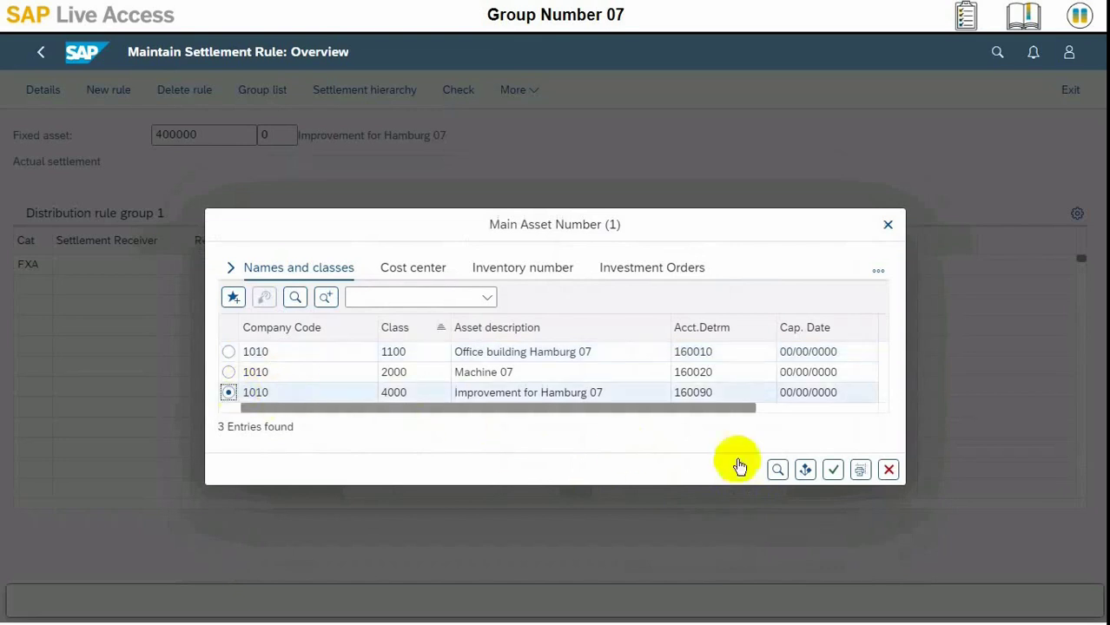
{"action": "left_click", "coordinate": [833, 470]}
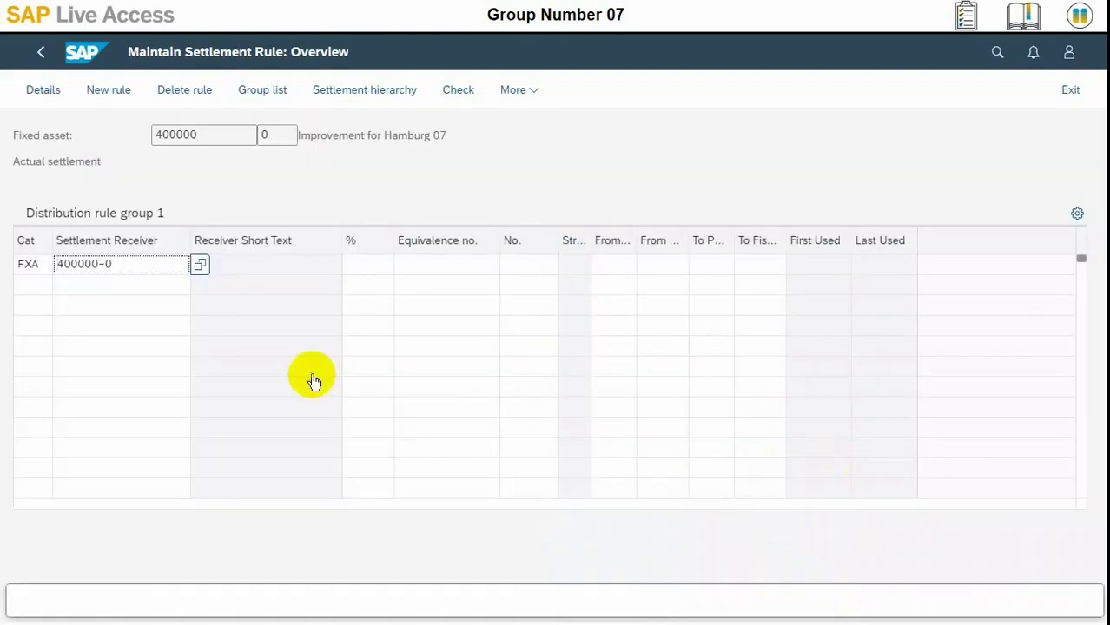
Check the asset number of Improvement for Hamburg 07, reselect it as the FXA rule's receiver, and set the percentage to 80
{"action": "left_click", "coordinate": [199, 267]}
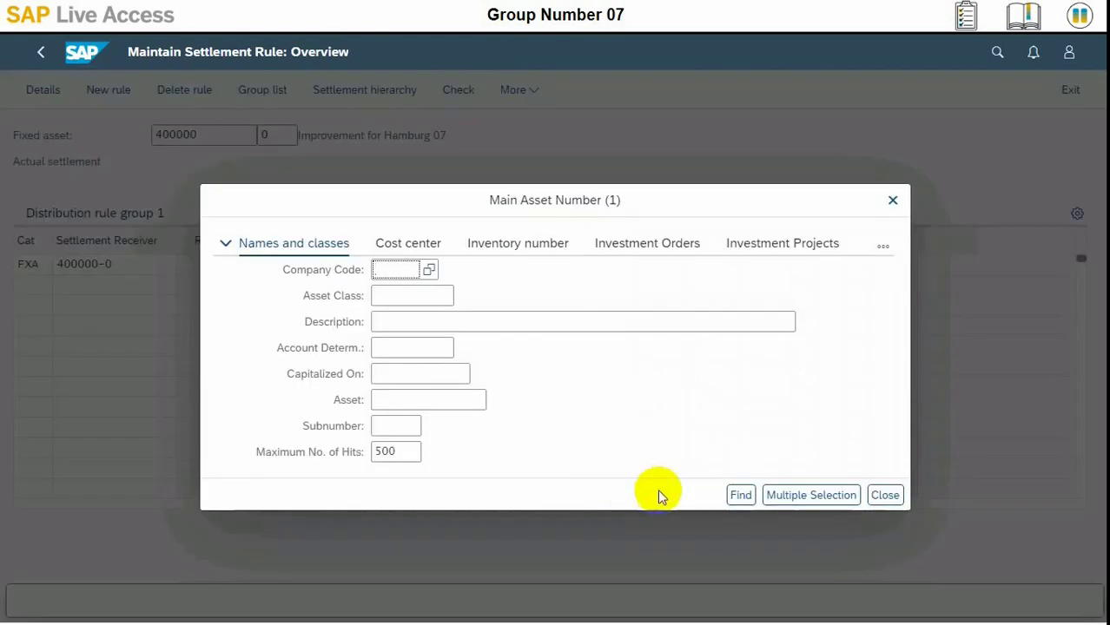
{"action": "left_click", "coordinate": [741, 495]}
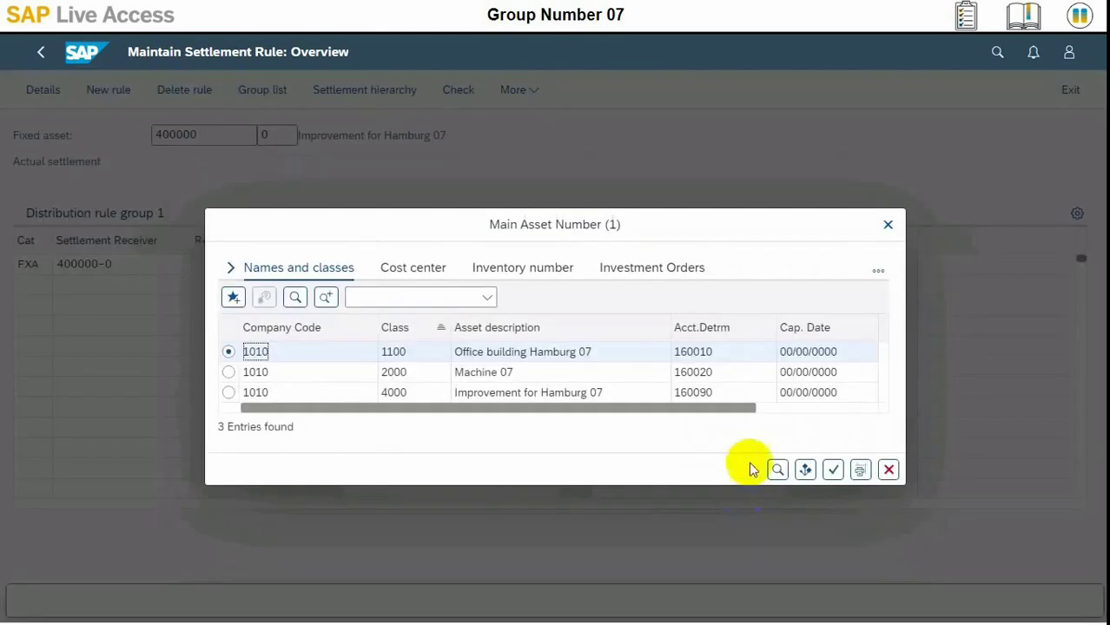
{"action": "left_click", "coordinate": [257, 395]}
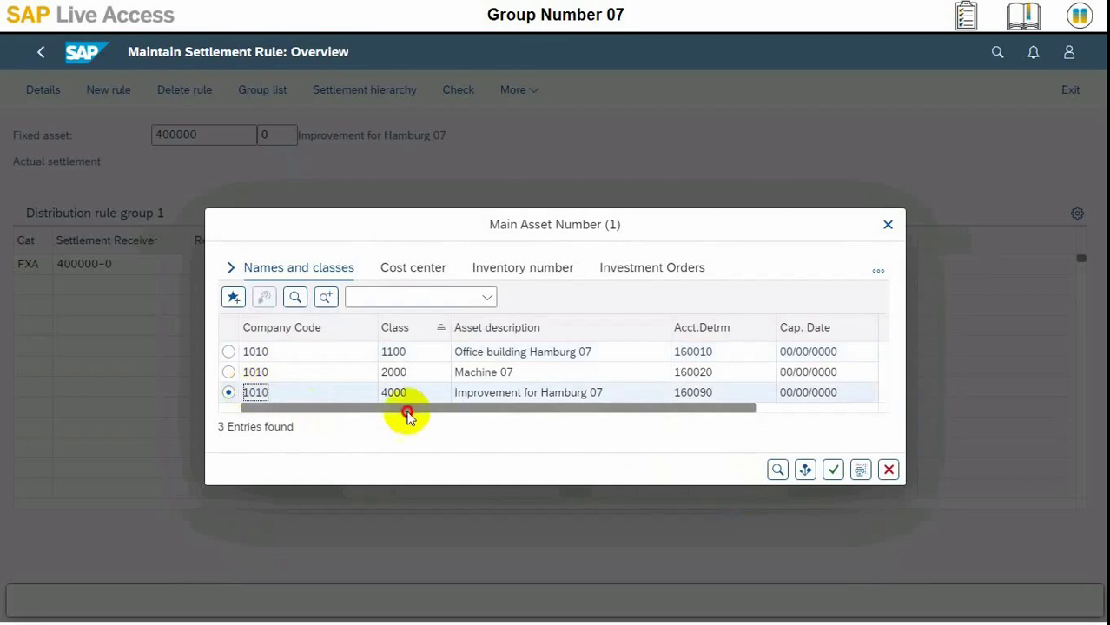
{"action": "left_click_drag", "start_coordinate": [406, 410], "coordinate": [635, 426]}
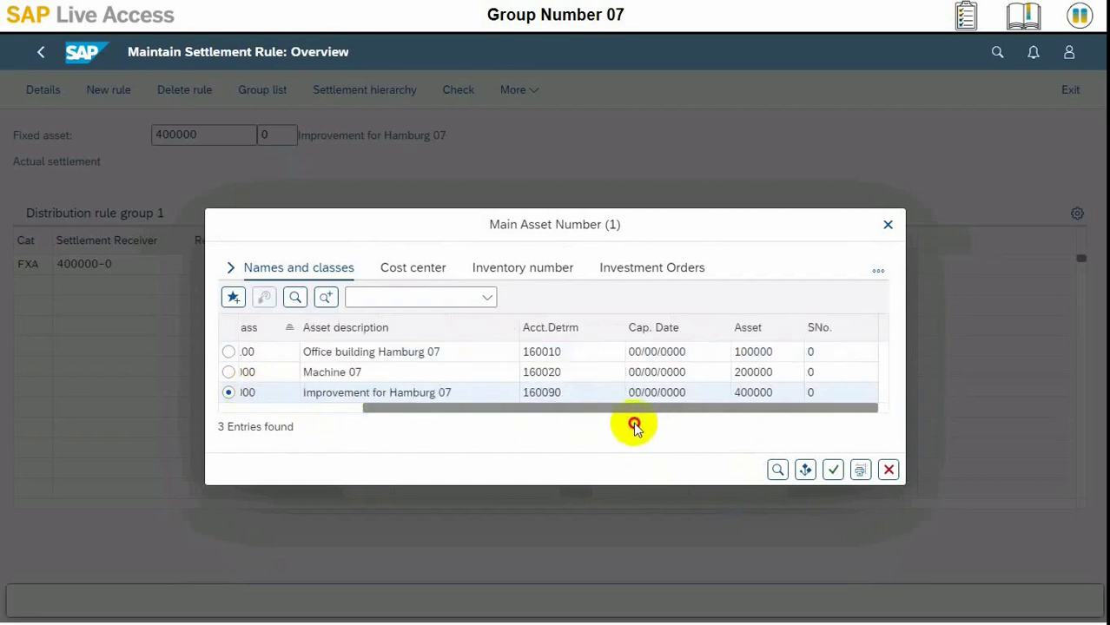
{"action": "left_click", "coordinate": [833, 471]}
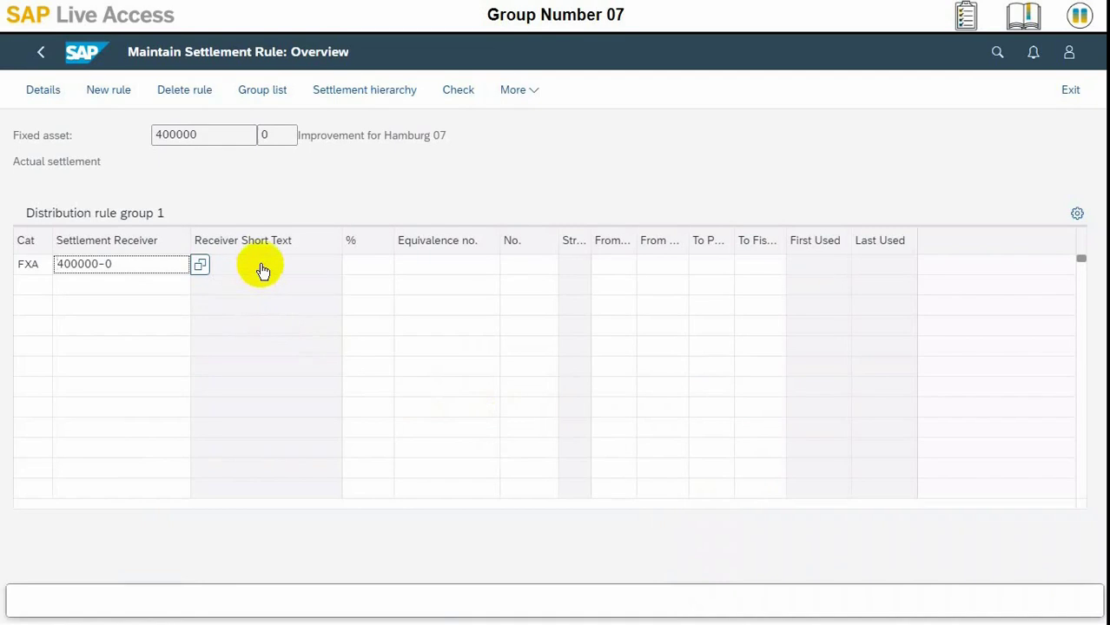
{"action": "left_click", "coordinate": [360, 267]}
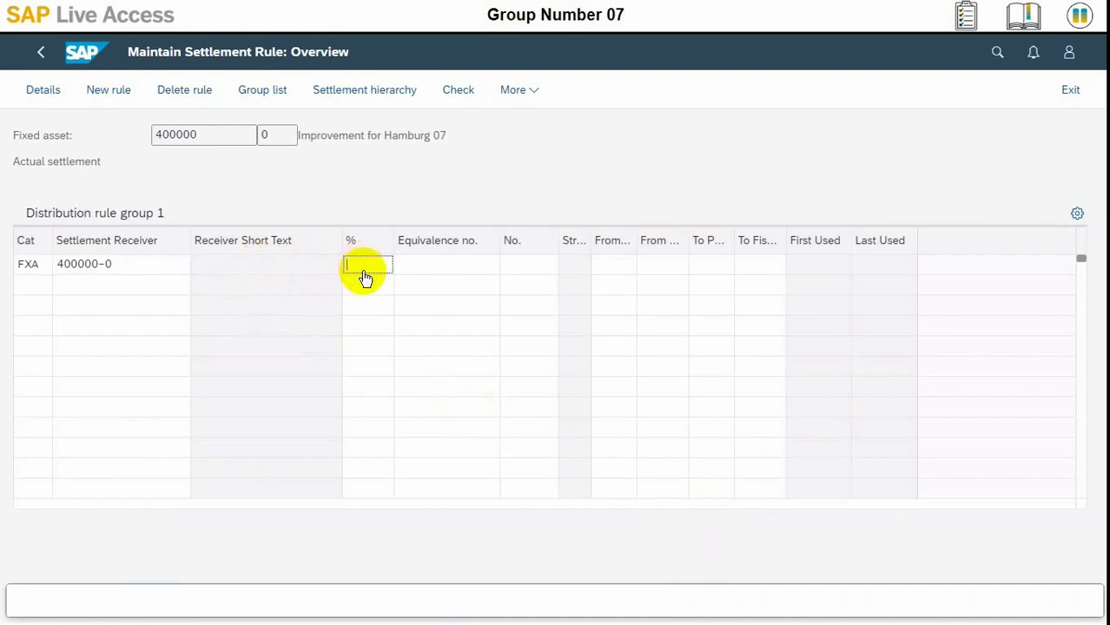
{"action": "type", "text": "80"}
Add a second distribution rule with category CTR (Cost Center) and settlement receiver 10101750
{"action": "left_click", "coordinate": [33, 291]}
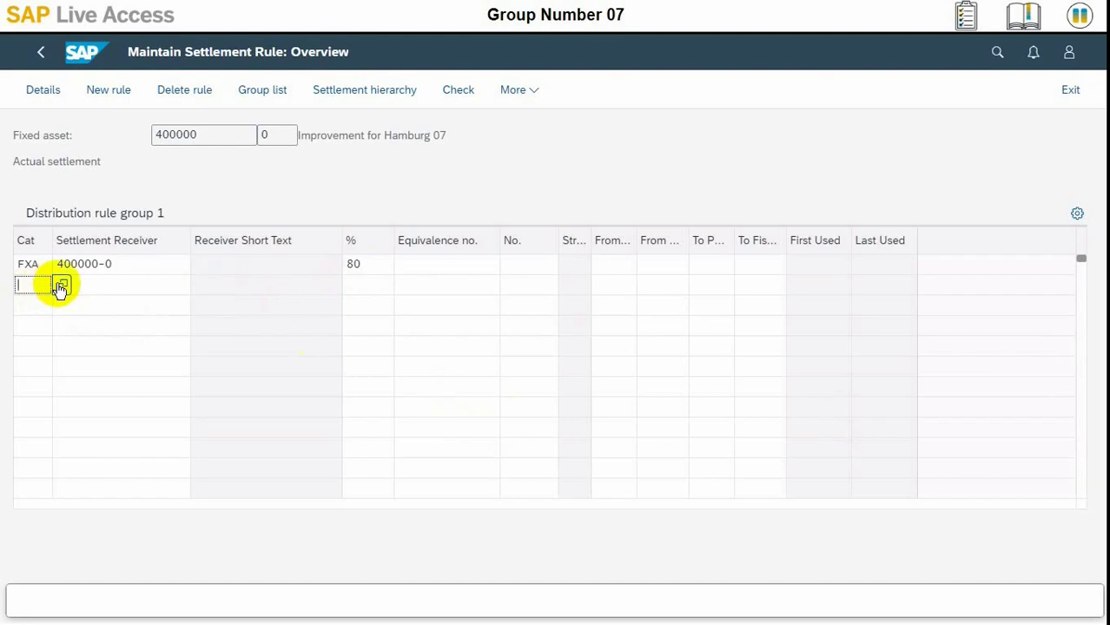
{"action": "left_click", "coordinate": [59, 285]}
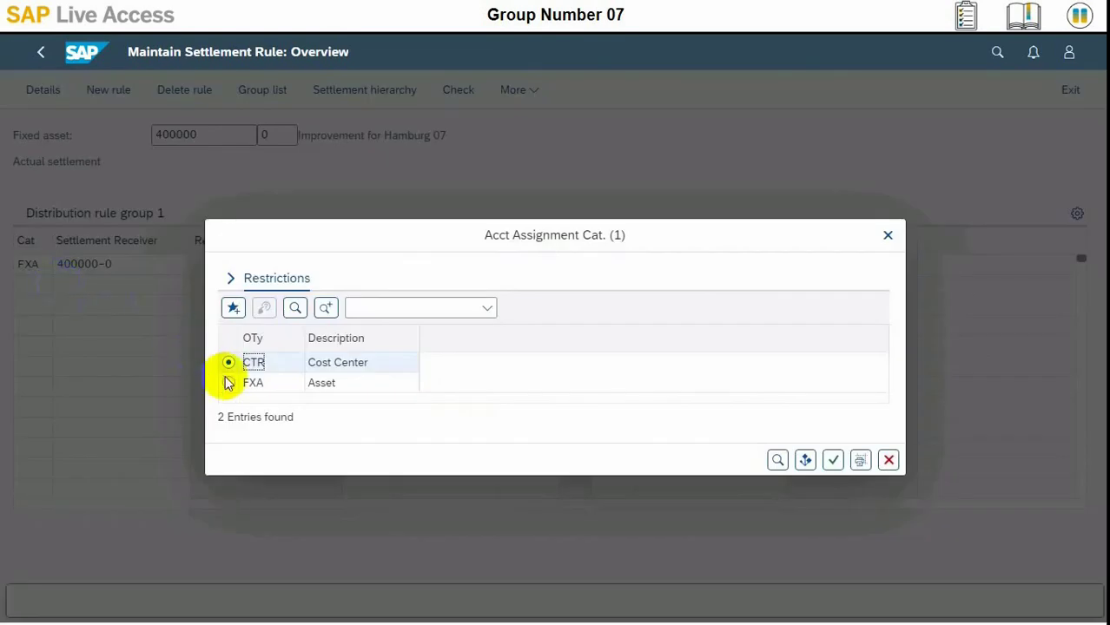
{"action": "left_click", "coordinate": [835, 460]}
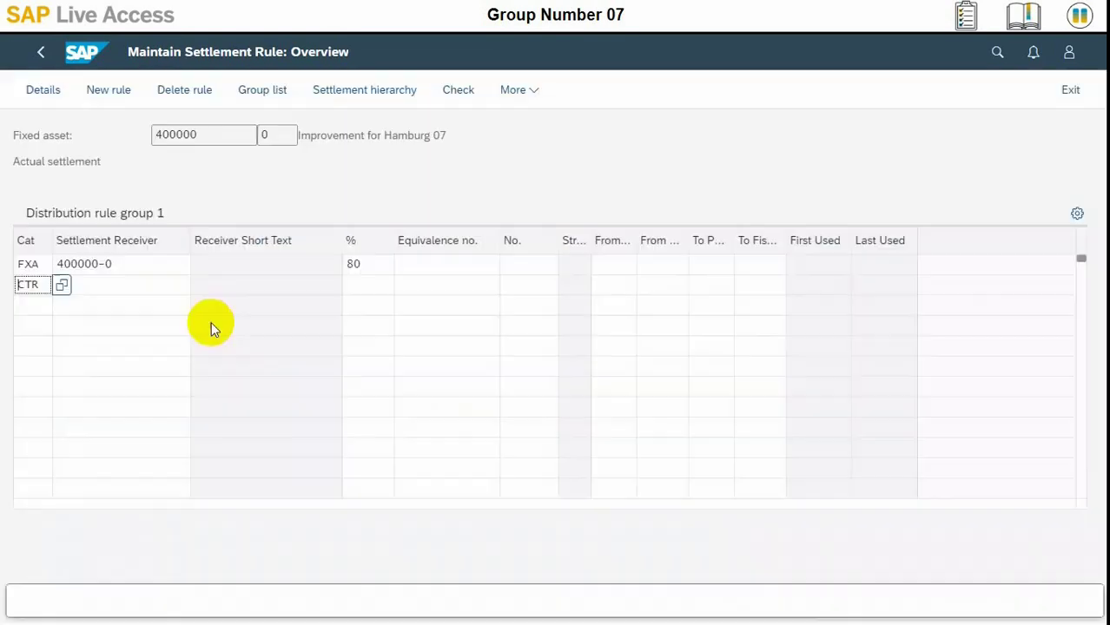
{"action": "left_click", "coordinate": [90, 289]}
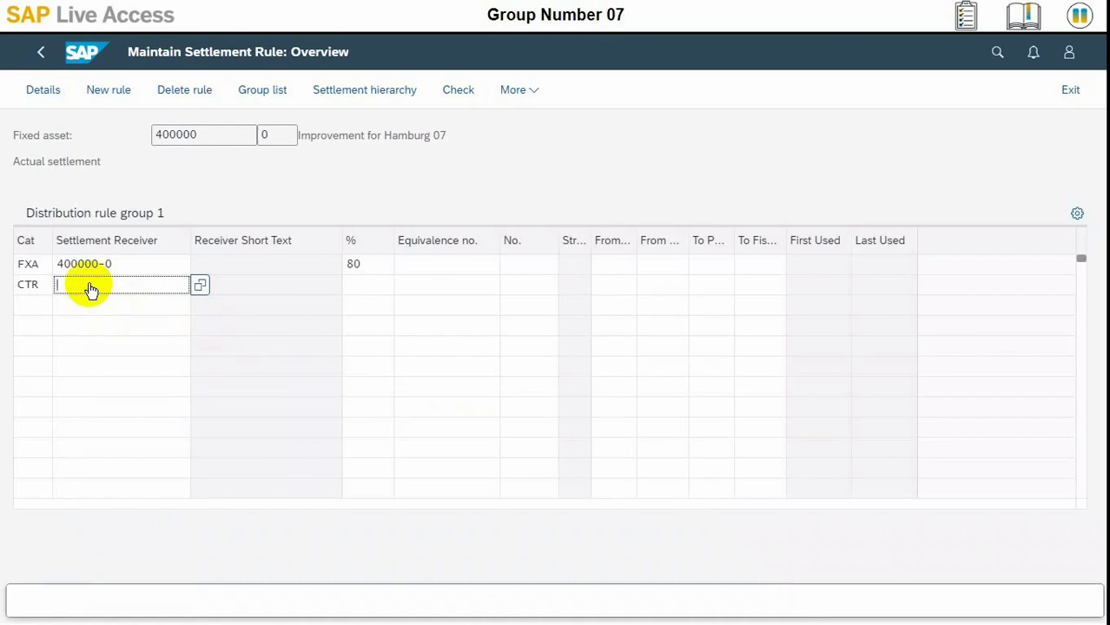
{"action": "type", "text": "10101750"}
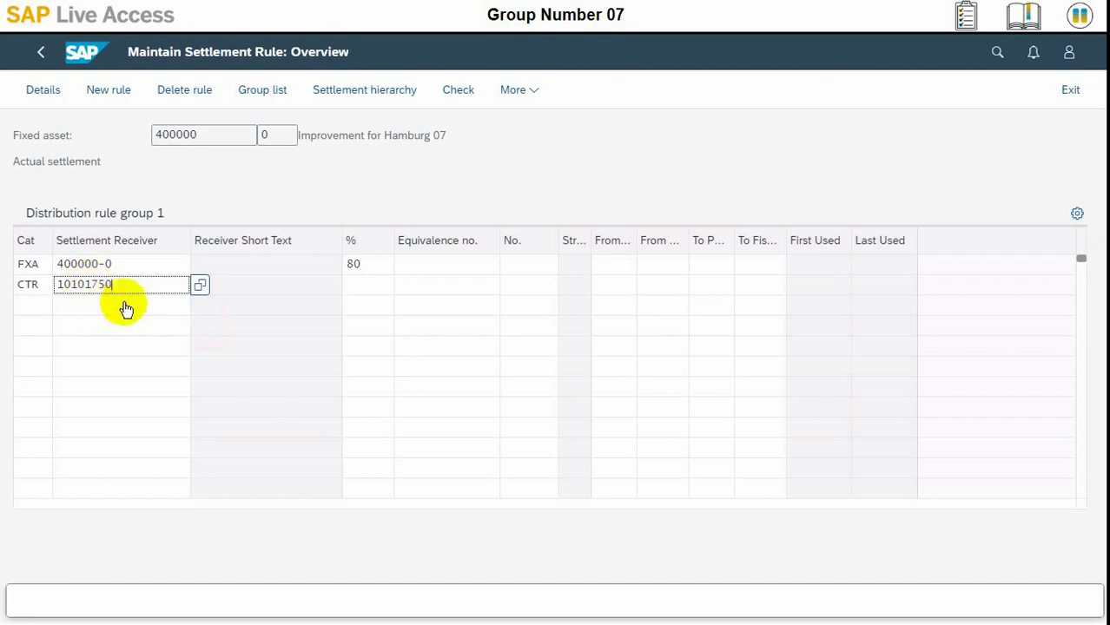
Find cost center 10101750 in the cost center search, check its short text, and adopt it as the CTR rule's receiver
{"action": "left_click", "coordinate": [200, 285]}
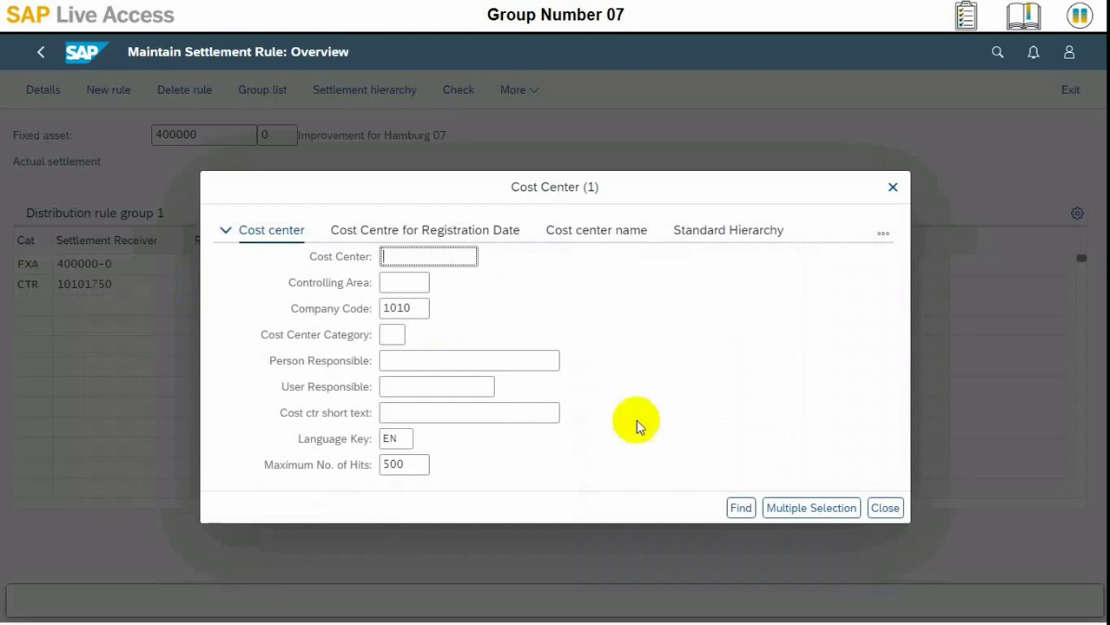
{"action": "left_click", "coordinate": [740, 510]}
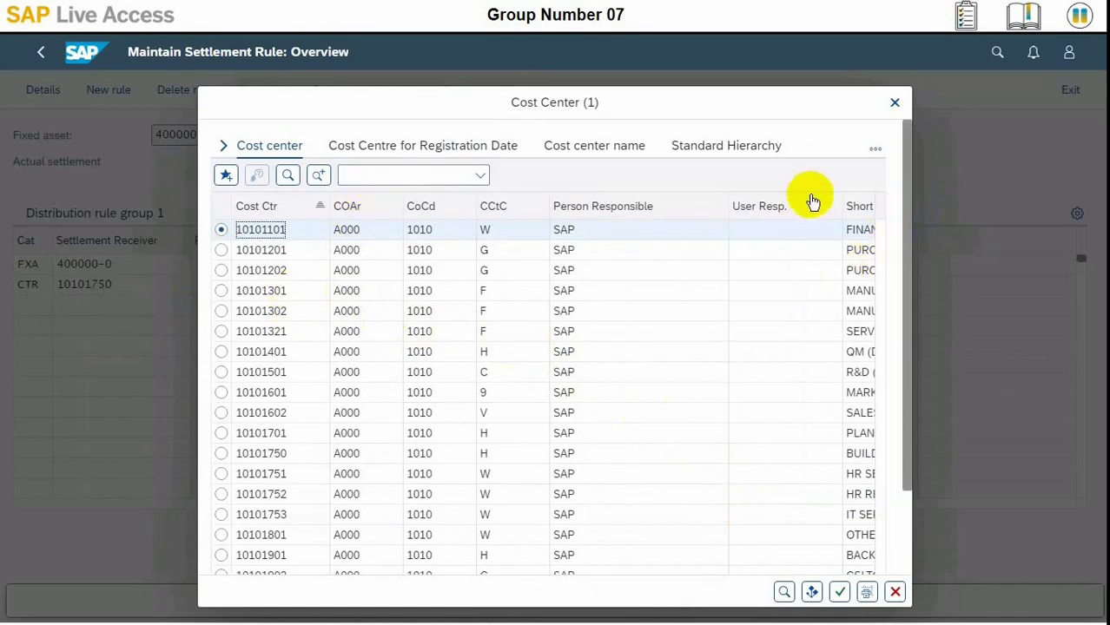
{"action": "left_click", "coordinate": [388, 177]}
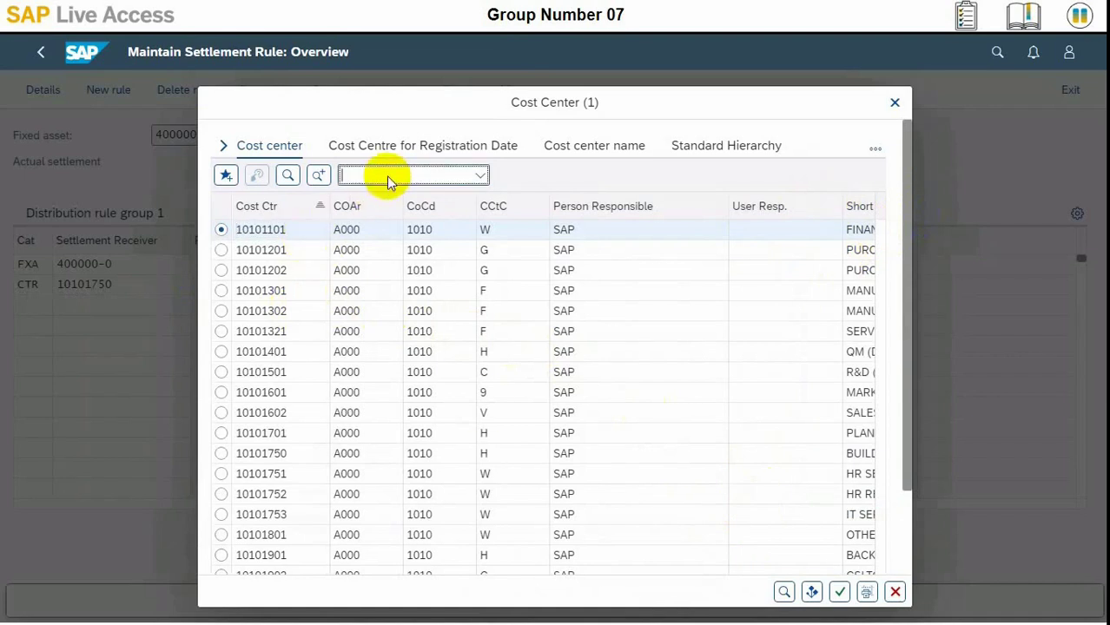
{"action": "type", "text": "10101750"}
{"action": "key", "text": "Return"}
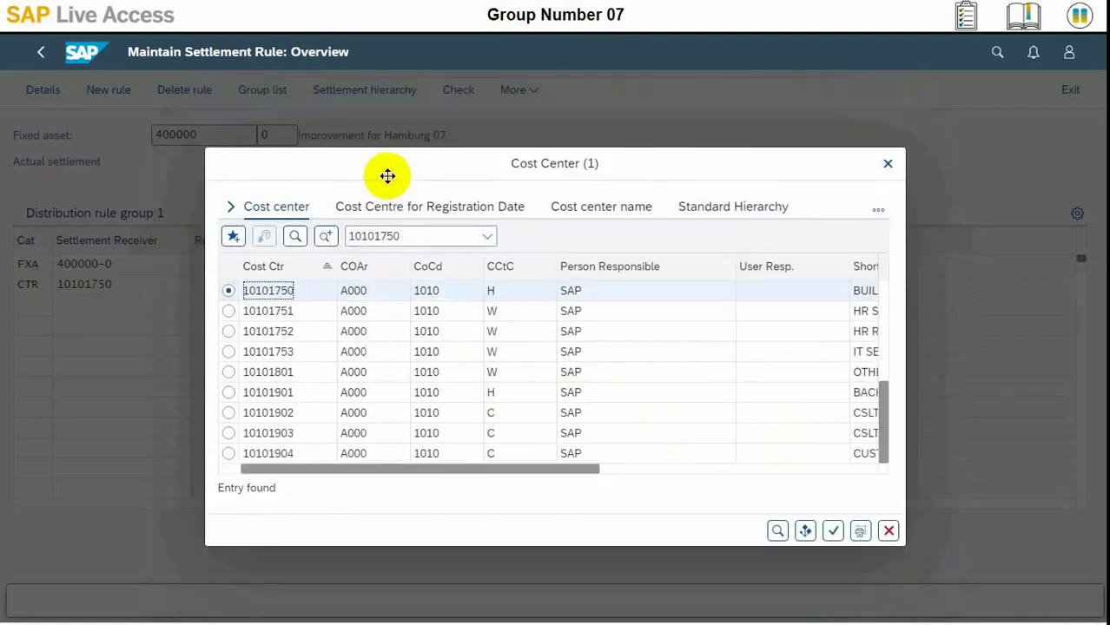
{"action": "left_click", "coordinate": [771, 473]}
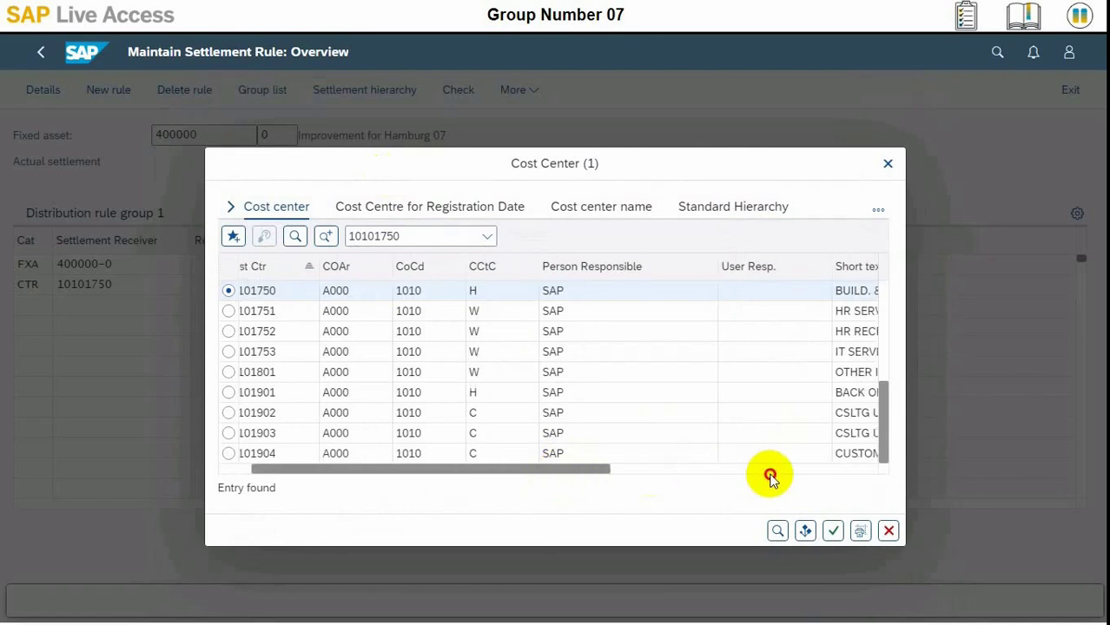
{"action": "left_click", "coordinate": [771, 474]}
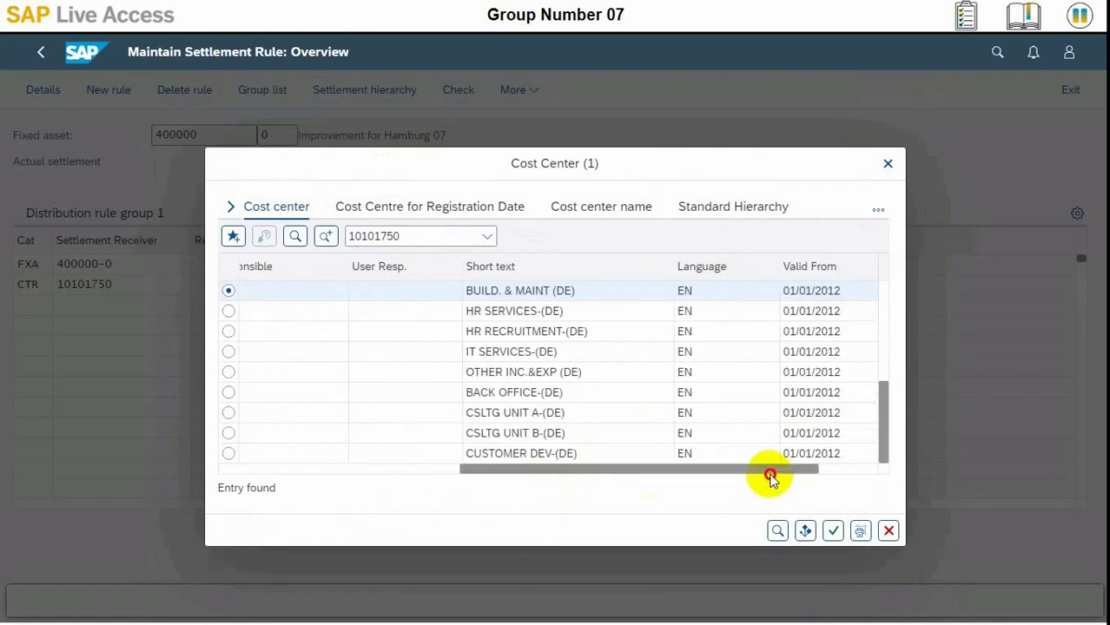
{"action": "left_click_drag", "start_coordinate": [771, 476], "coordinate": [325, 467]}
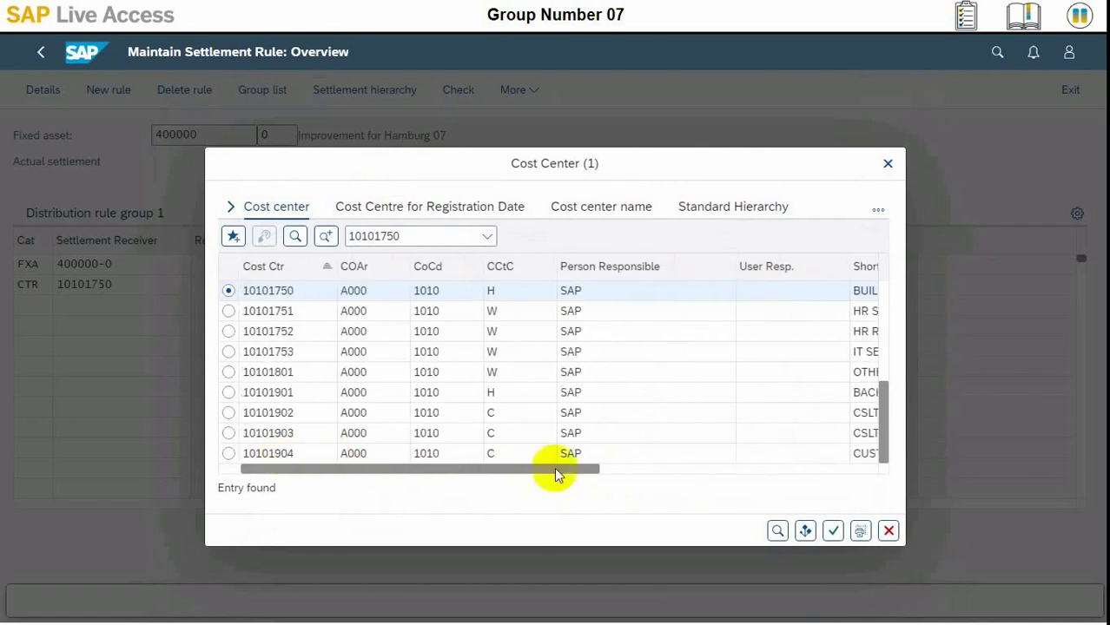
{"action": "left_click", "coordinate": [833, 531]}
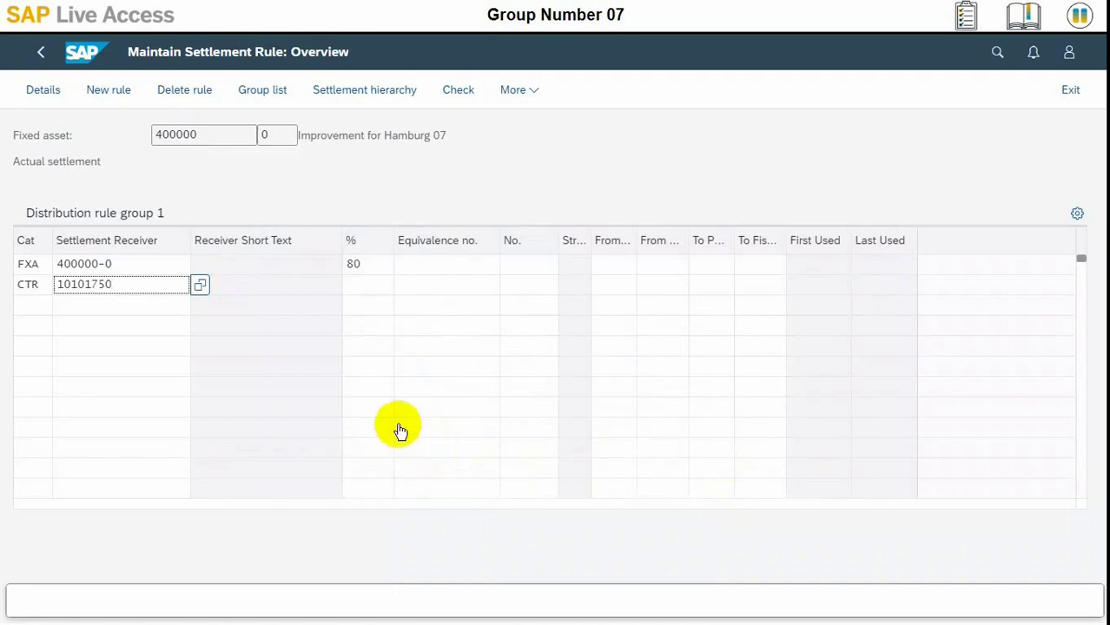
Set the CTR rule's percentage to 20 and try to return to the line item list
{"action": "left_click", "coordinate": [370, 290]}
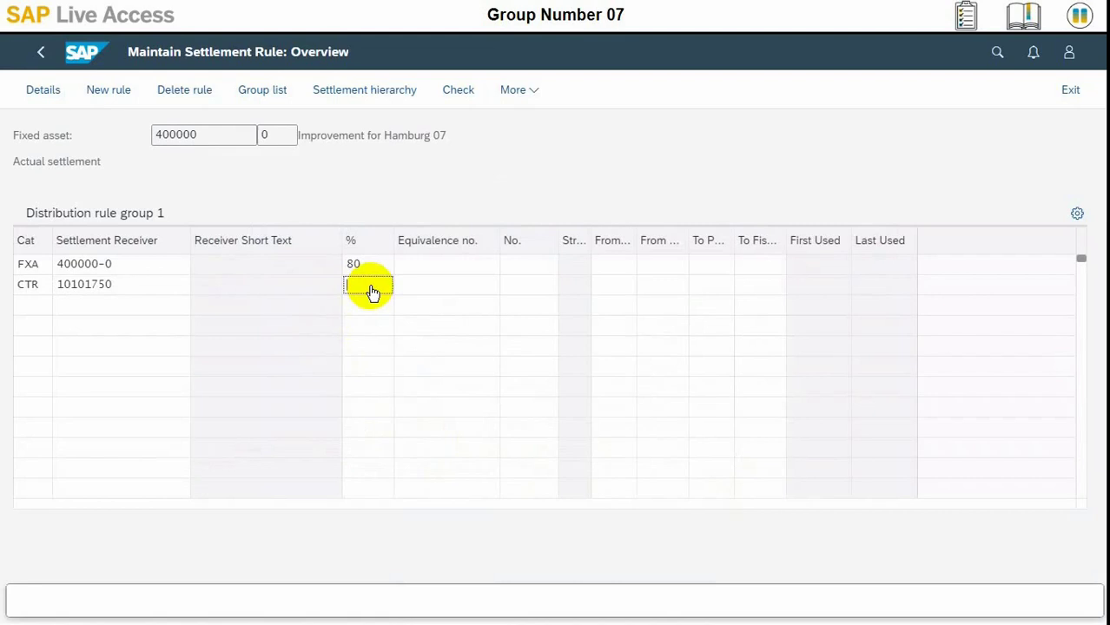
{"action": "type", "text": "20"}
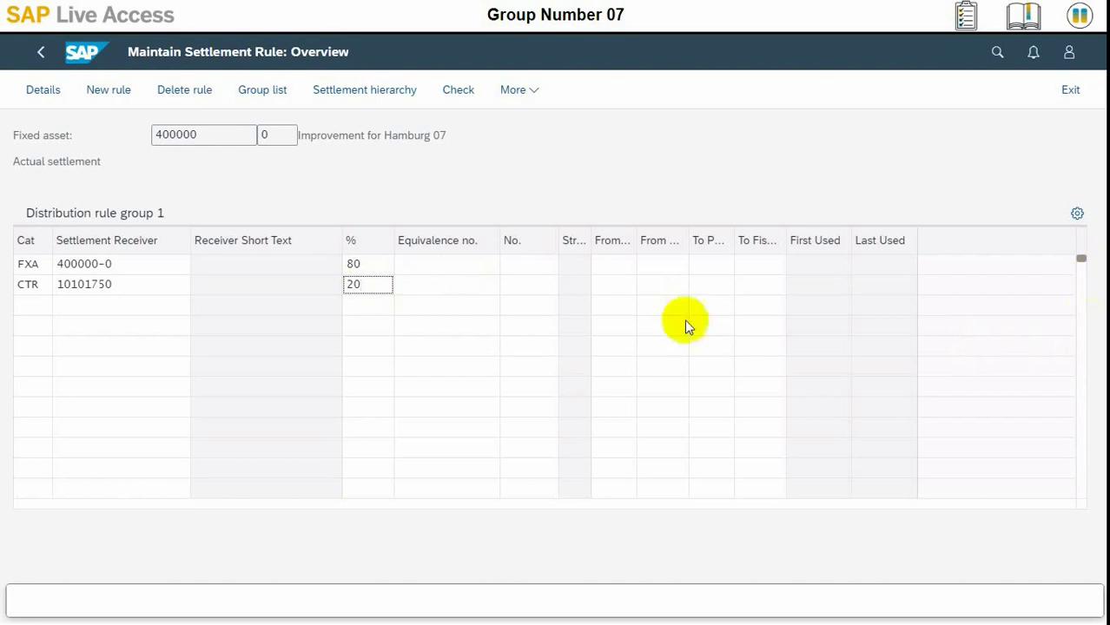
{"action": "left_click", "coordinate": [41, 54]}
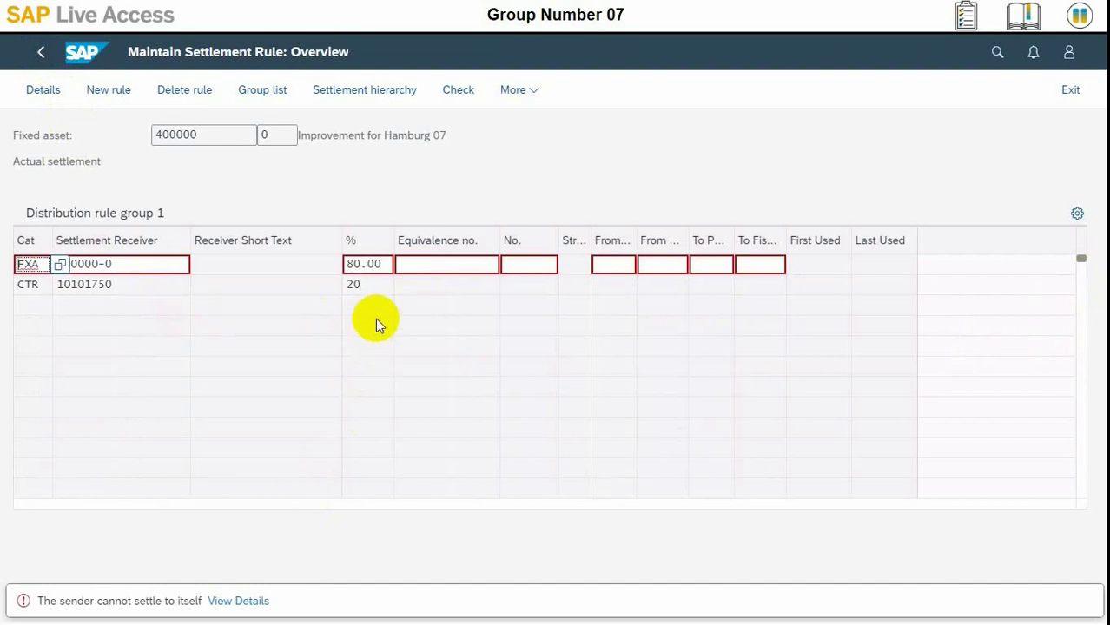
Replace the FXA rule's settlement receiver with the asset Office building Hamburg 07, found through the main asset number search
{"action": "left_click", "coordinate": [372, 284]}
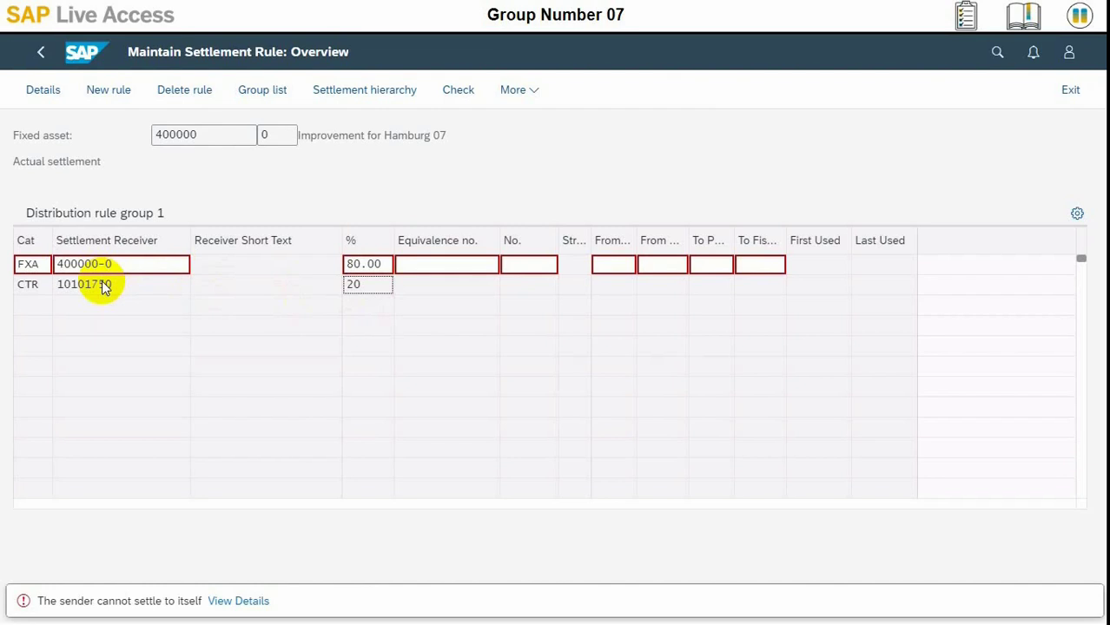
{"action": "left_click", "coordinate": [132, 265]}
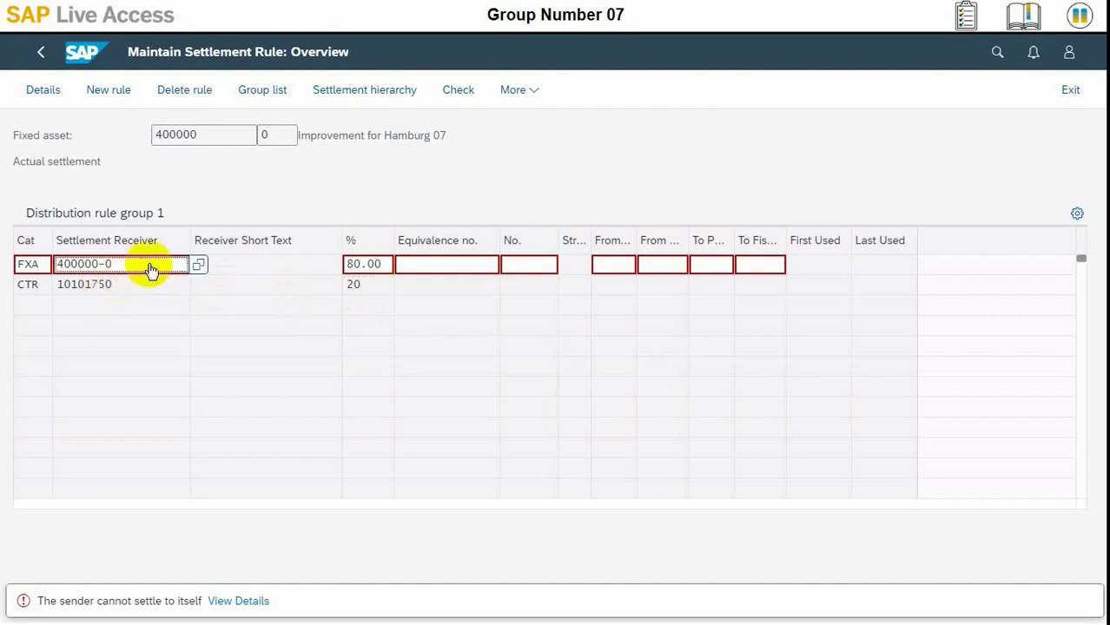
{"action": "left_click", "coordinate": [198, 265]}
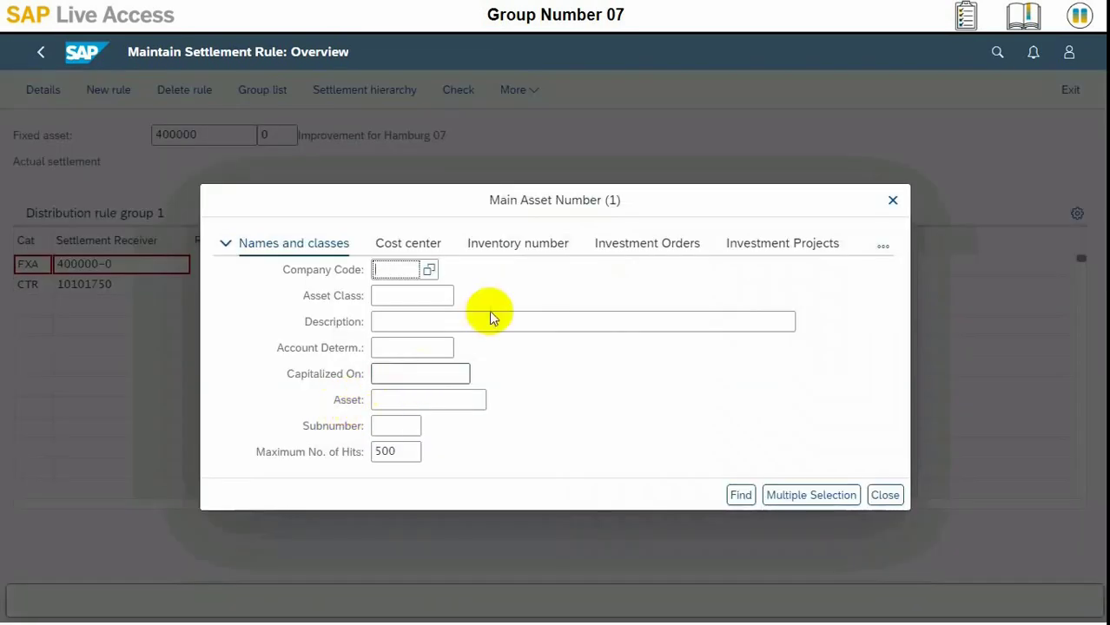
{"action": "left_click", "coordinate": [741, 495]}
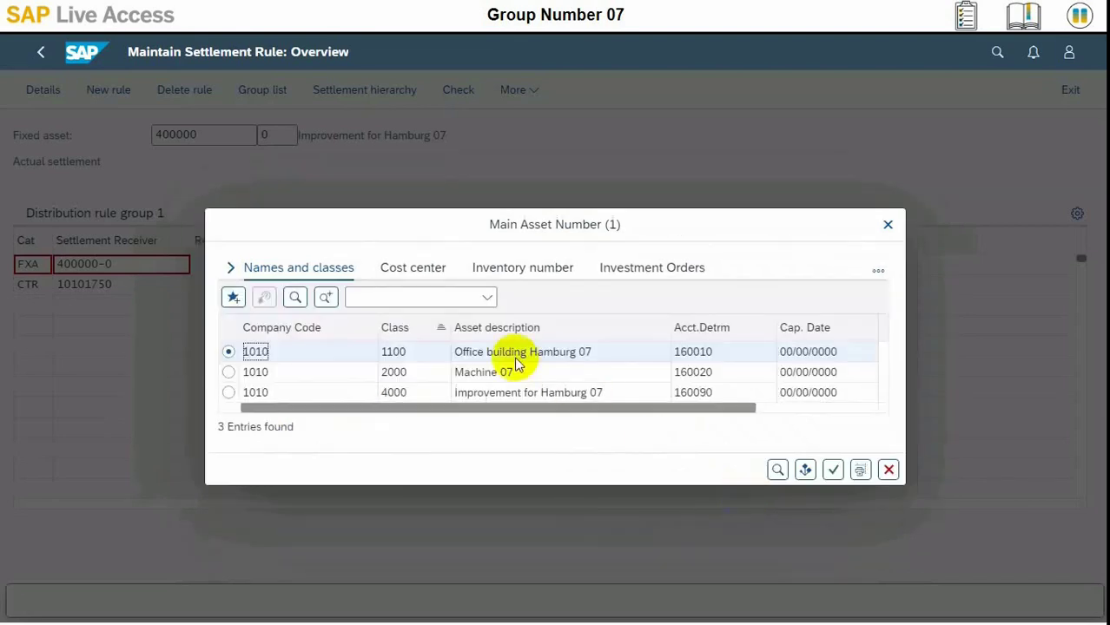
{"action": "left_click", "coordinate": [268, 355]}
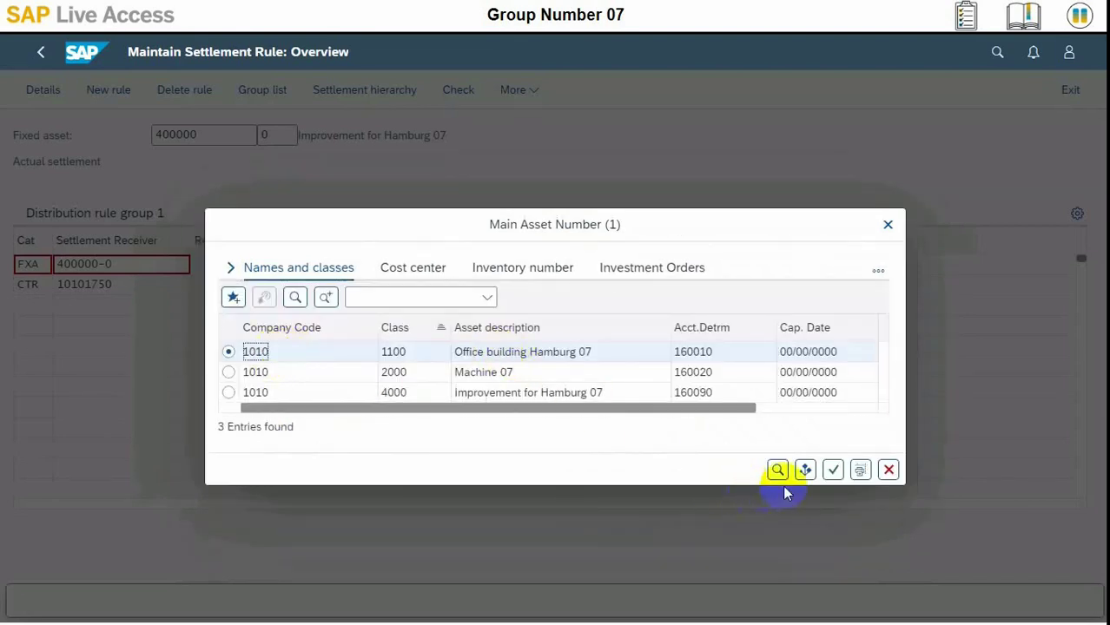
{"action": "left_click", "coordinate": [833, 470]}
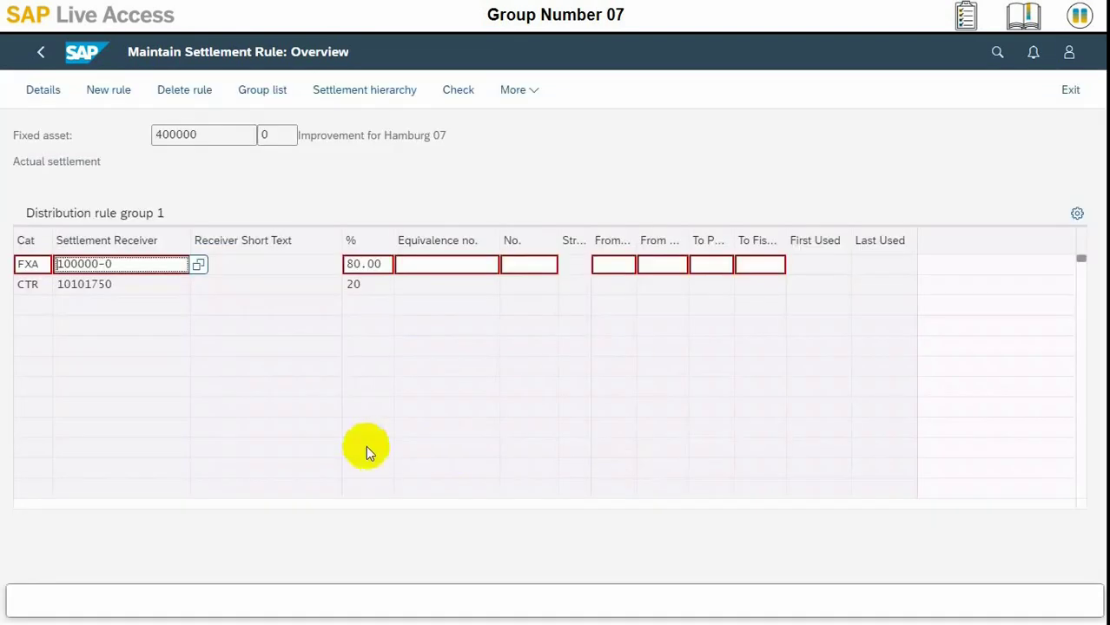
Check the receivers and percentages of the FXA and CTR rules and return to the line item list
{"action": "left_click", "coordinate": [155, 284]}
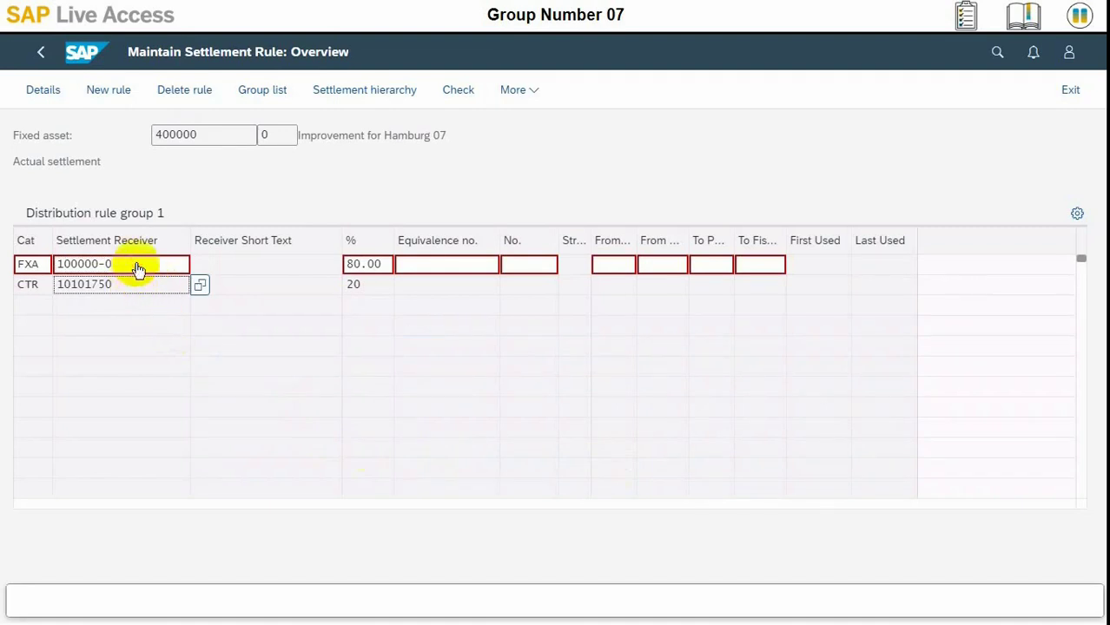
{"action": "left_click", "coordinate": [140, 266]}
{"action": "left_click", "coordinate": [111, 286]}
{"action": "left_click", "coordinate": [370, 287]}
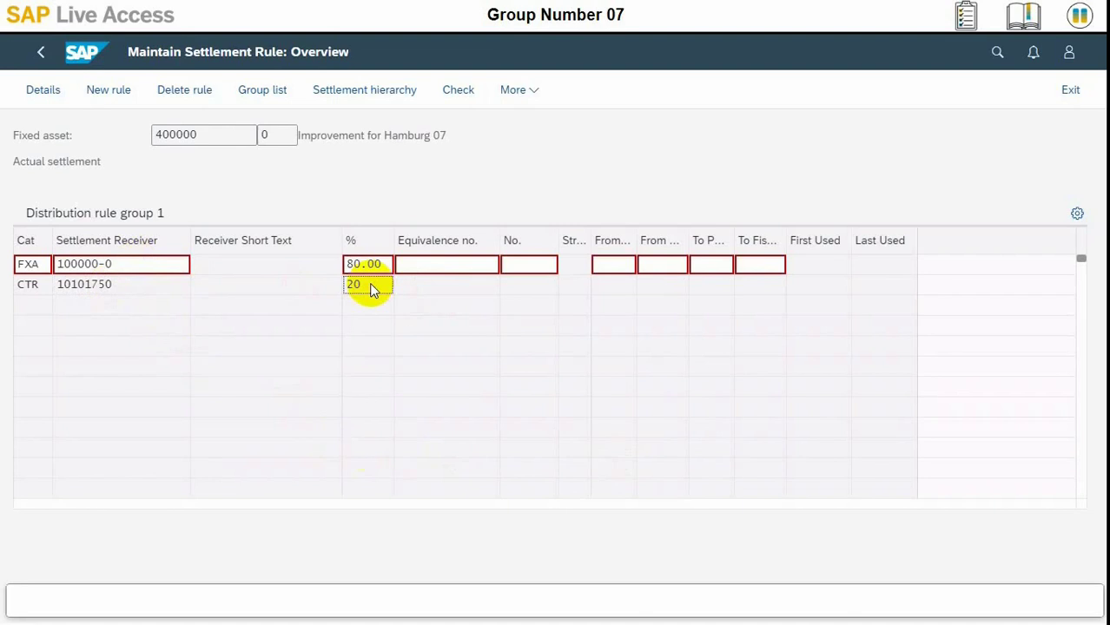
{"action": "left_click", "coordinate": [376, 266]}
{"action": "left_click", "coordinate": [376, 287]}
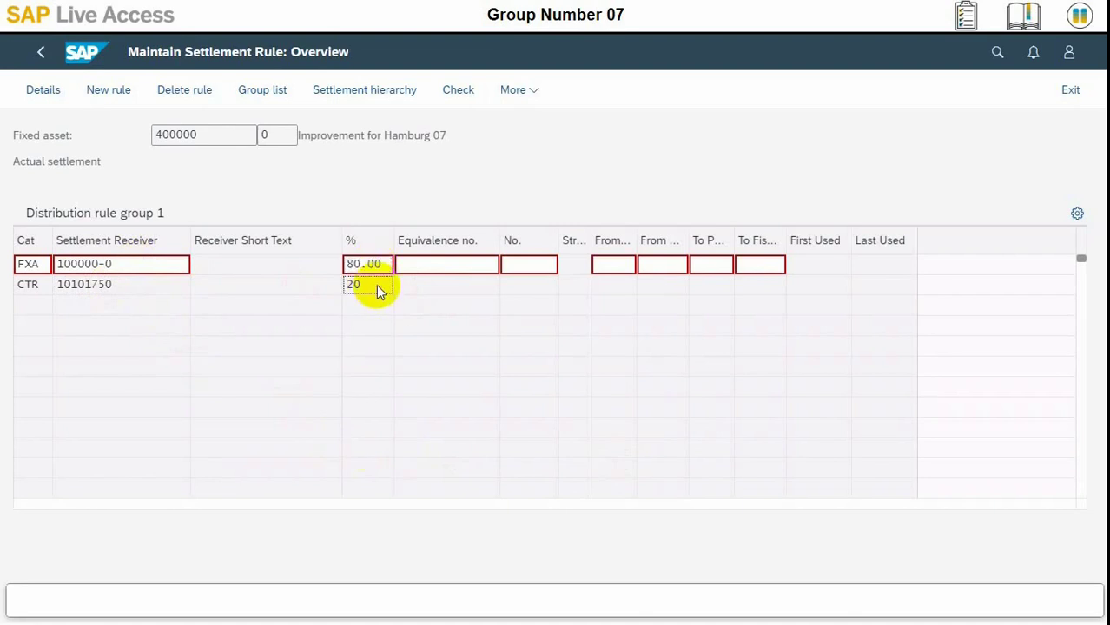
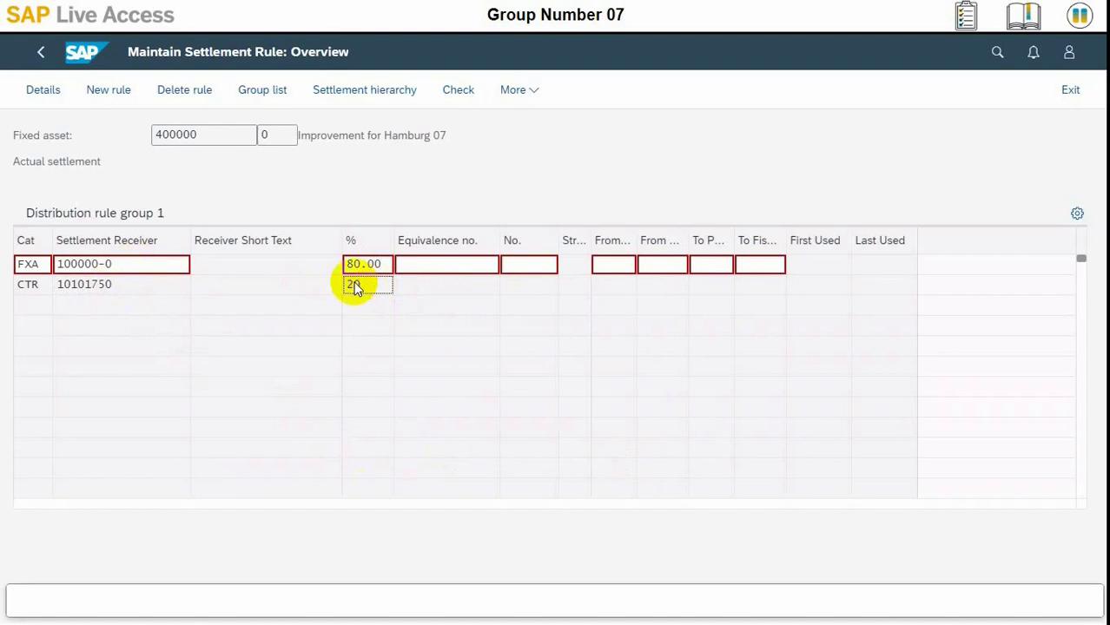
{"action": "left_click", "coordinate": [115, 286]}
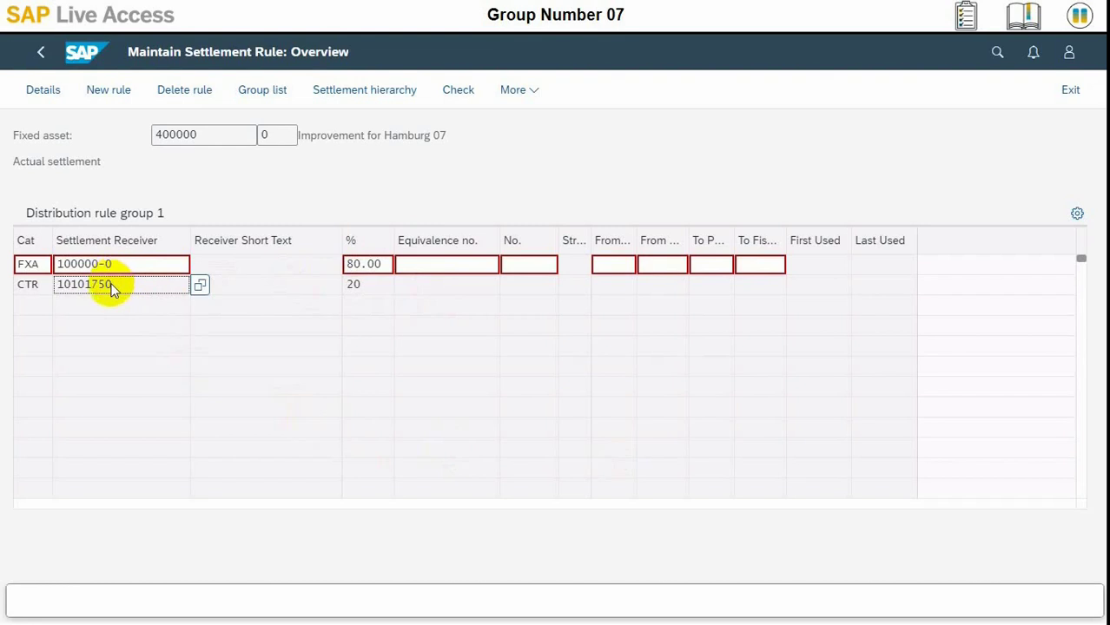
{"action": "left_click", "coordinate": [41, 51]}
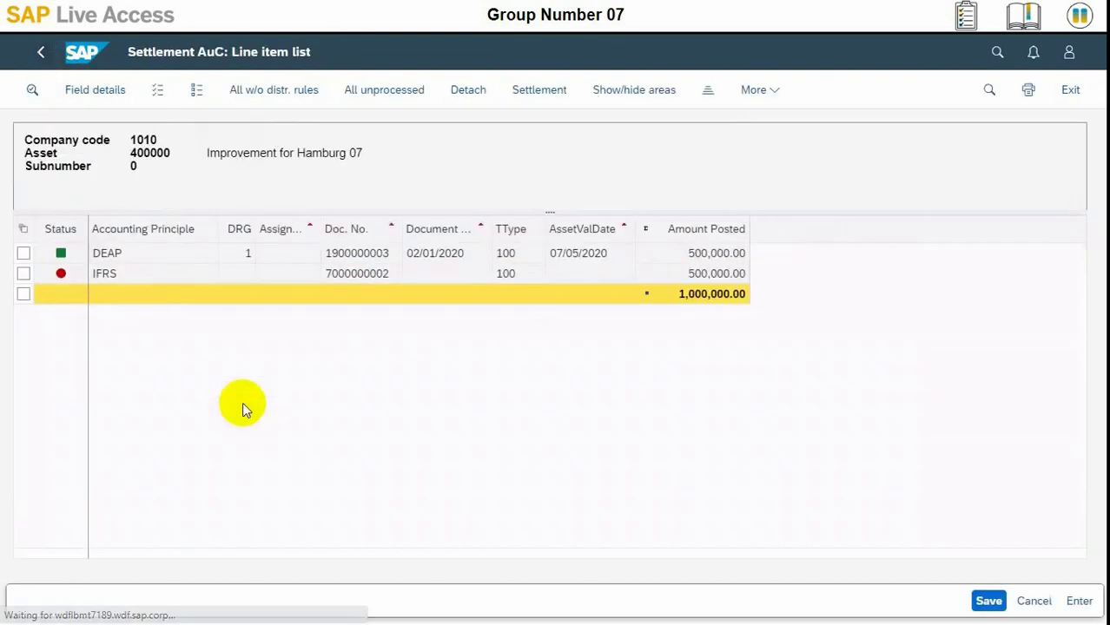
Select only the IFRS line item and open its settlement rule overview
{"action": "left_click", "coordinate": [144, 273]}
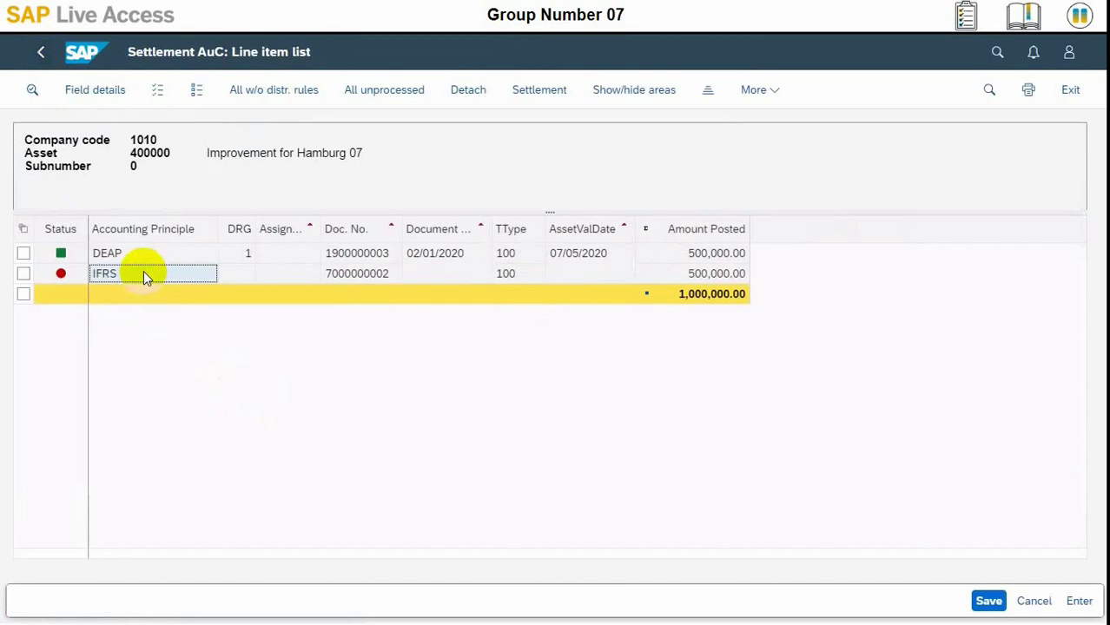
{"action": "left_click", "coordinate": [60, 253]}
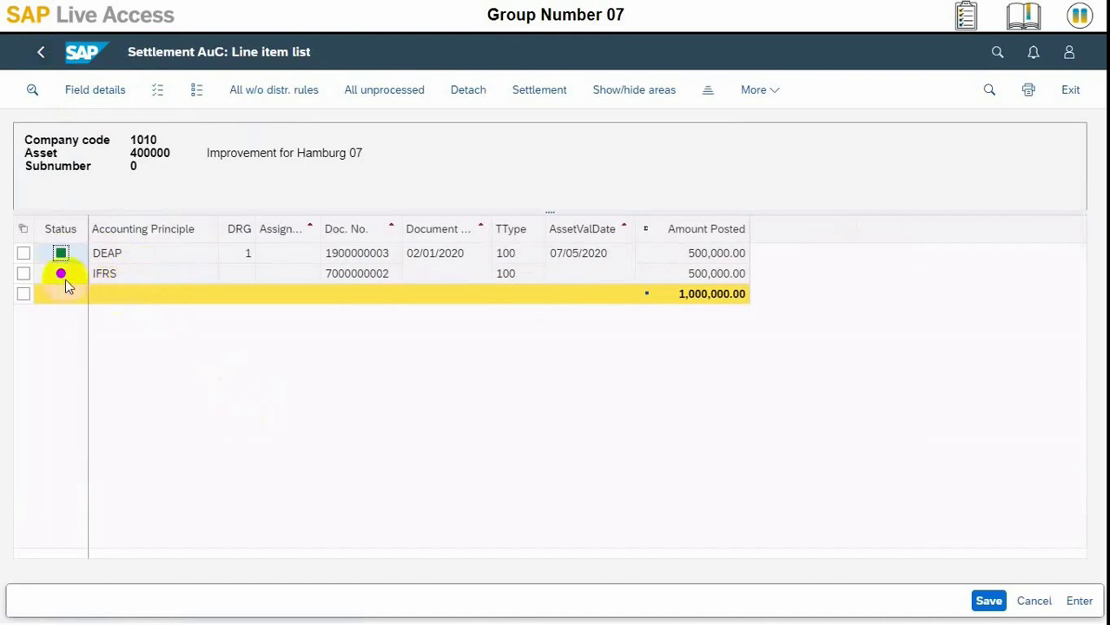
{"action": "left_click", "coordinate": [23, 274]}
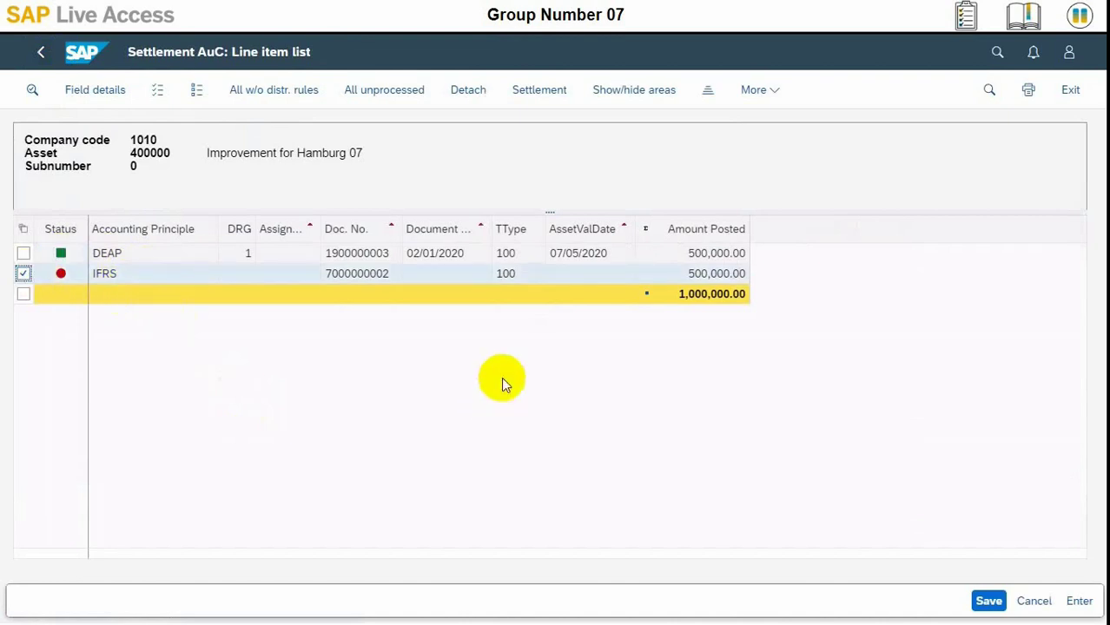
{"action": "left_click", "coordinate": [1079, 601]}
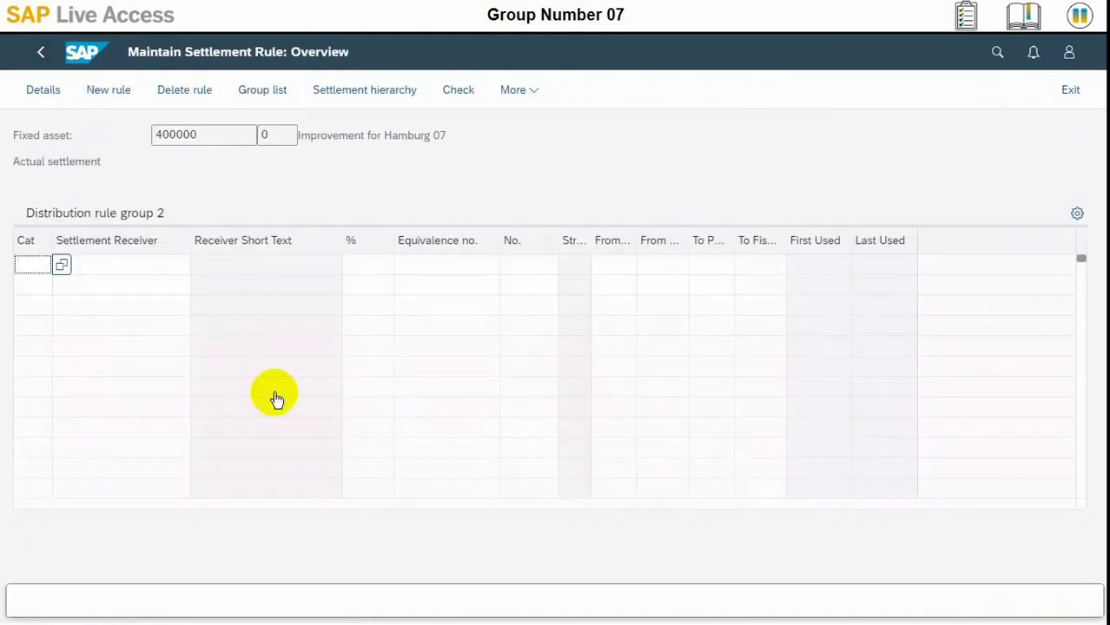
Add an IFRS distribution rule with category FXA (Asset) and the asset Office building Hamburg 07 as settlement receiver
{"action": "left_click", "coordinate": [62, 264]}
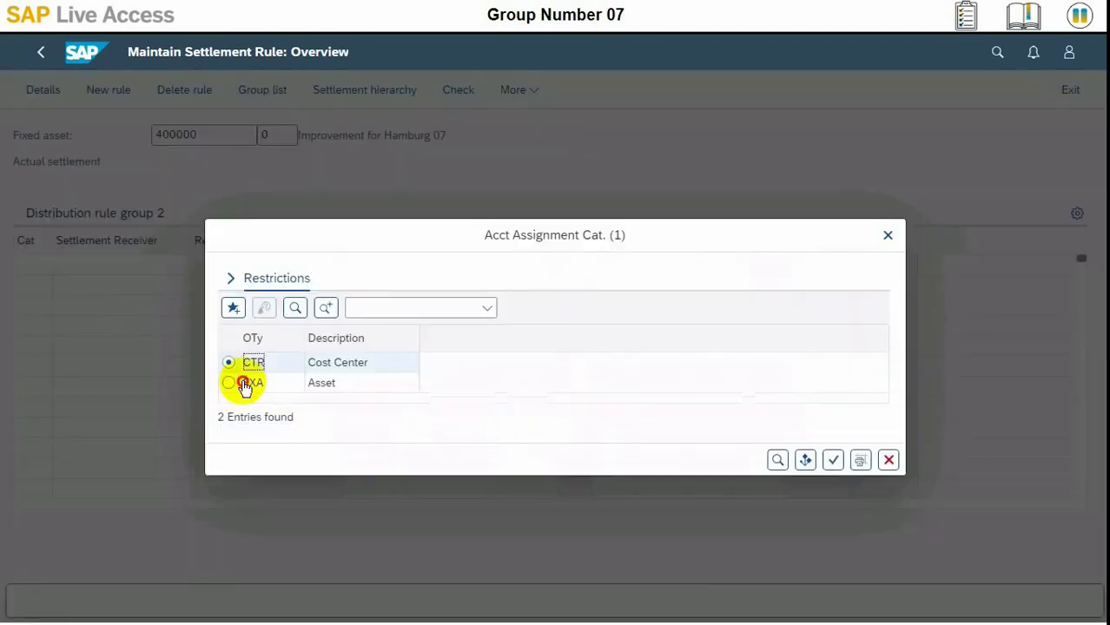
{"action": "left_click", "coordinate": [244, 383]}
{"action": "left_click", "coordinate": [834, 460]}
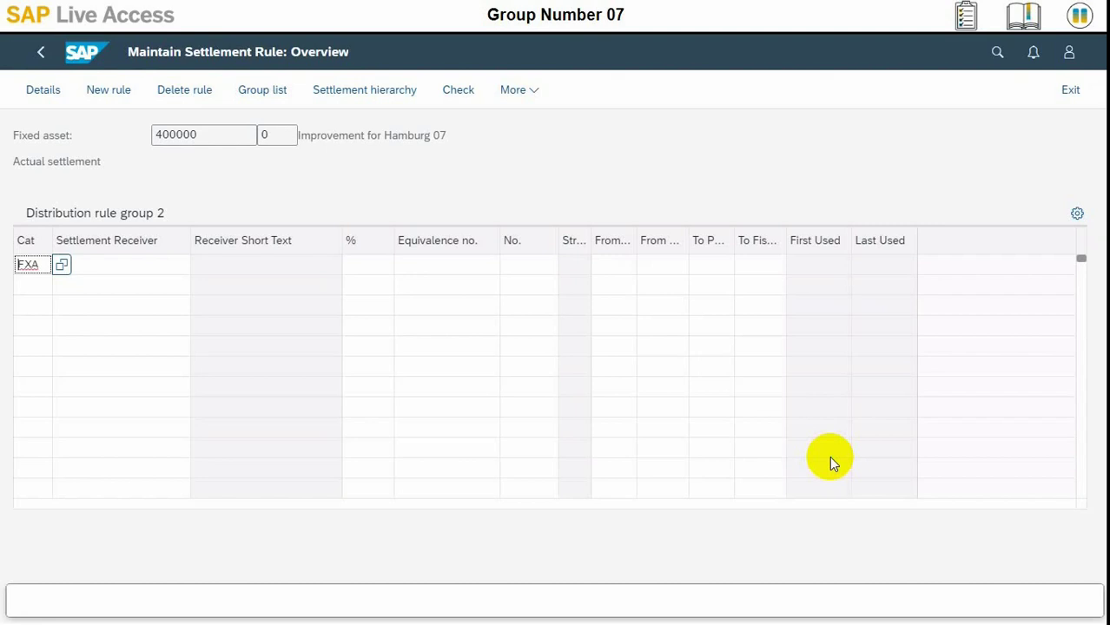
{"action": "left_click", "coordinate": [129, 270]}
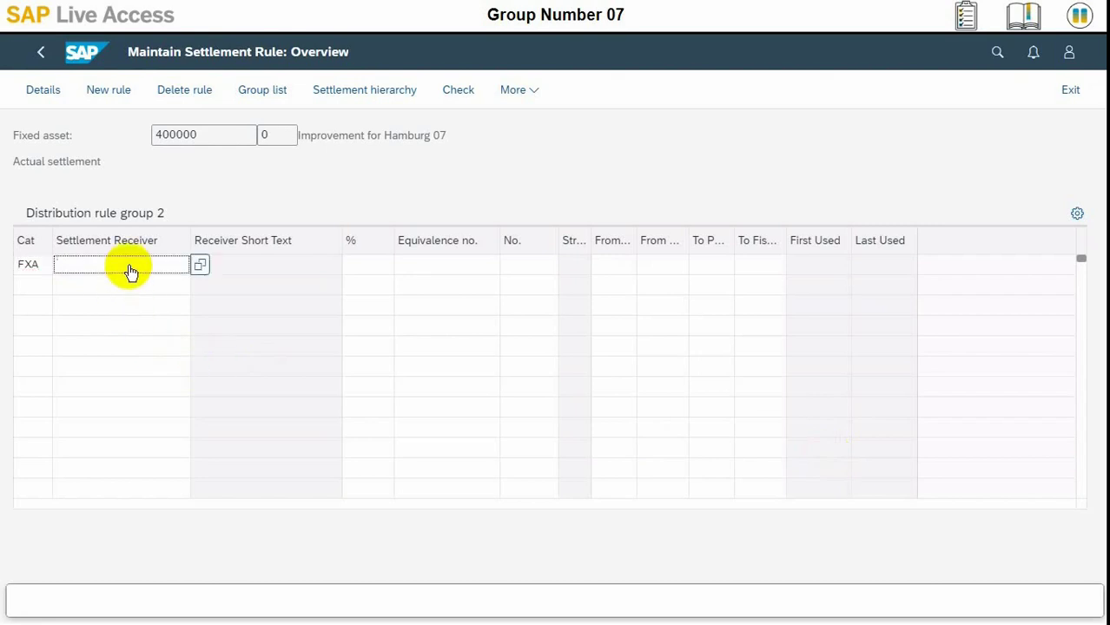
{"action": "left_click", "coordinate": [199, 268]}
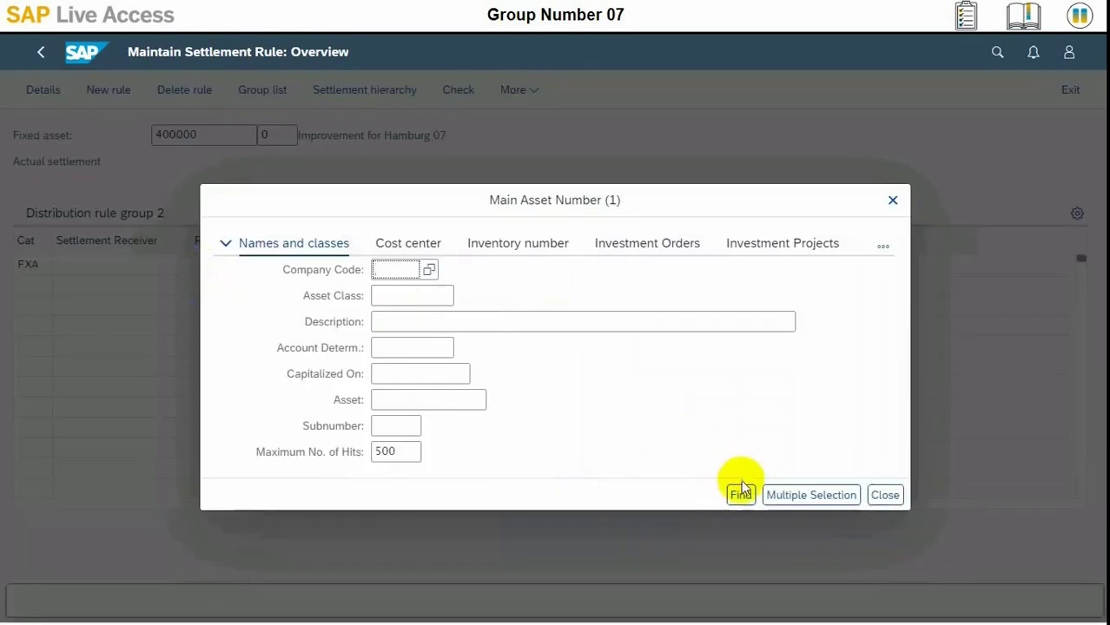
{"action": "left_click", "coordinate": [741, 496]}
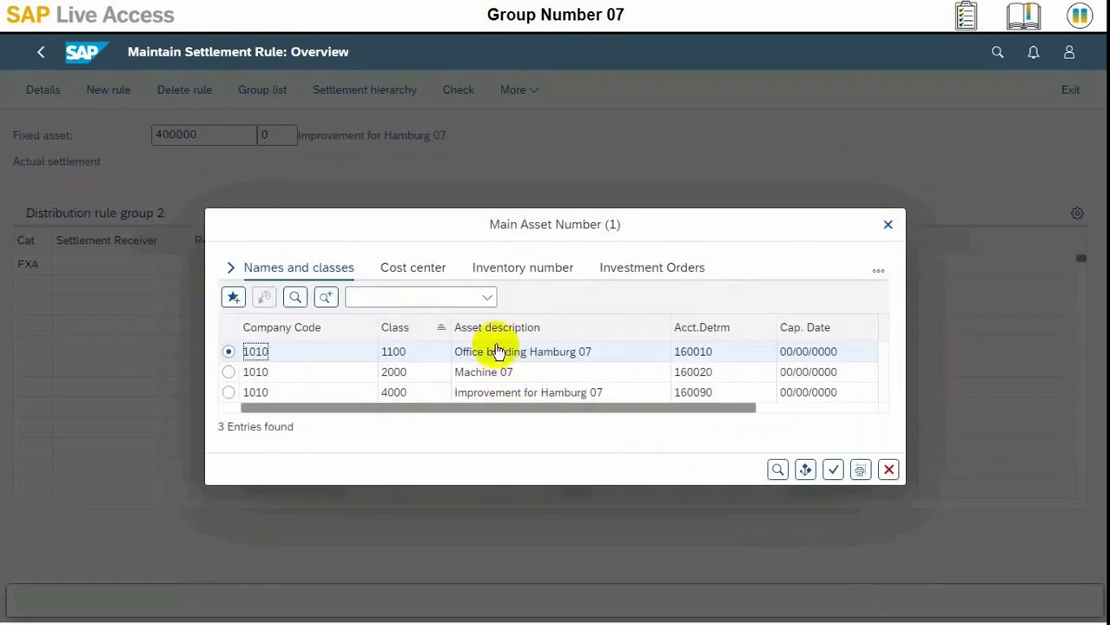
{"action": "left_click", "coordinate": [498, 351]}
{"action": "left_click", "coordinate": [833, 470]}
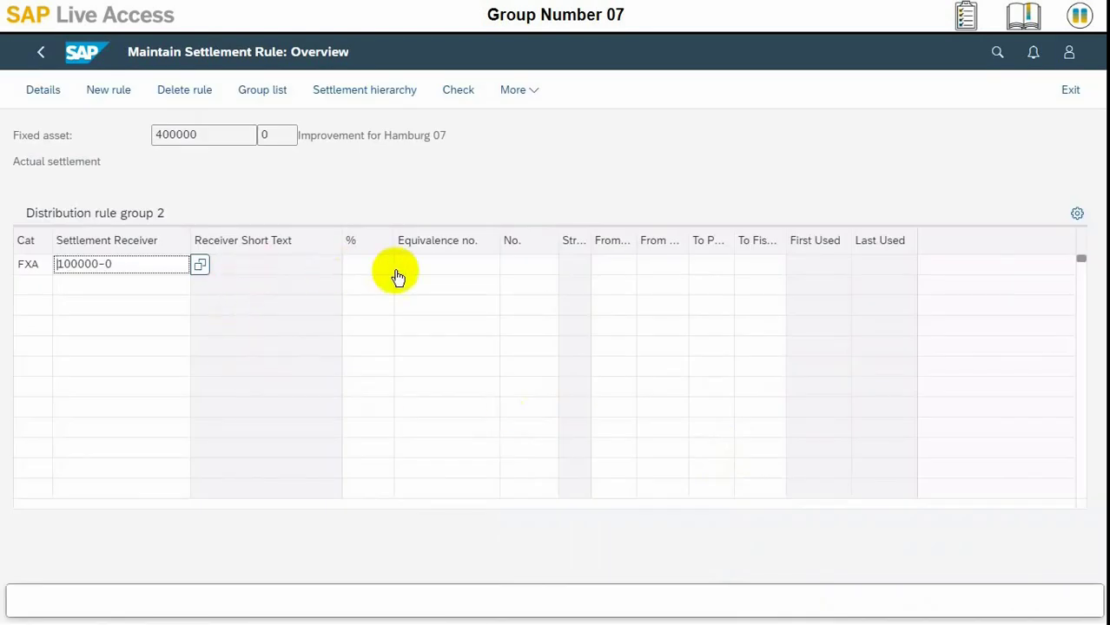
Set the IFRS rule's percentage to 100 and save the distribution rules from the line item list
{"action": "left_click", "coordinate": [375, 273]}
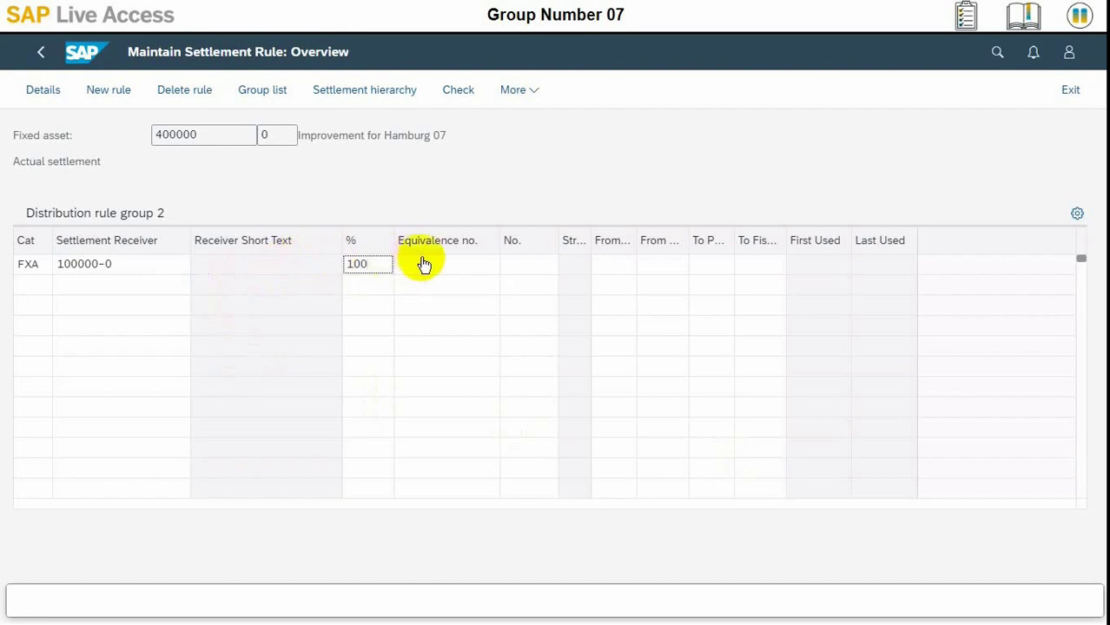
{"action": "left_click", "coordinate": [45, 55]}
{"action": "left_click", "coordinate": [172, 275]}
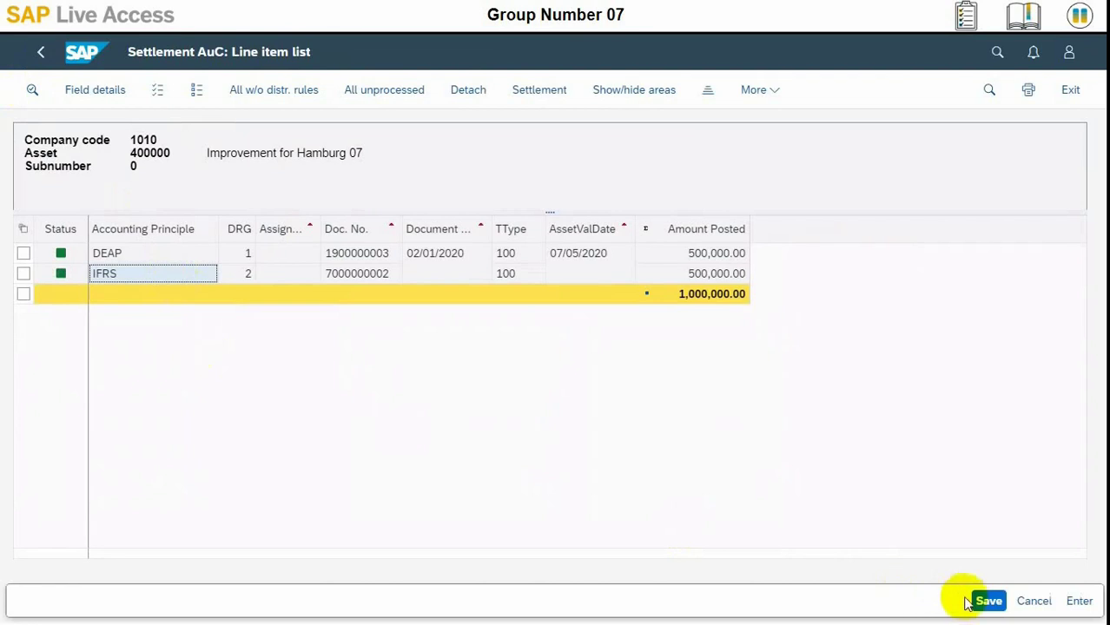
{"action": "left_click", "coordinate": [992, 604]}
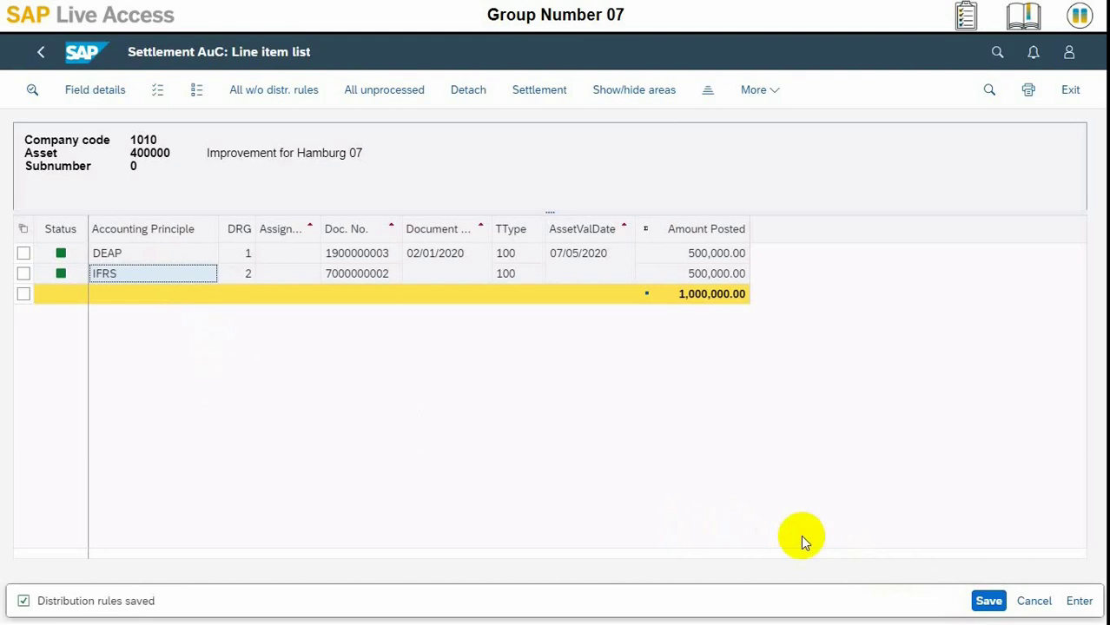
{"action": "left_click", "coordinate": [78, 61]}
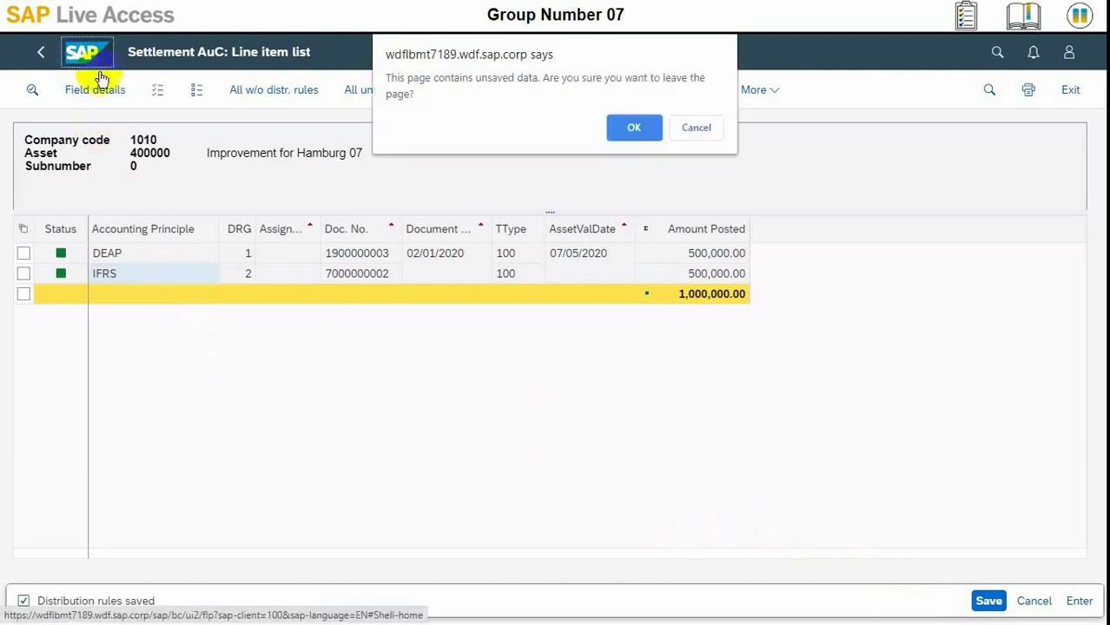
{"action": "key", "text": "Escape"}
{"action": "left_click", "coordinate": [178, 276]}
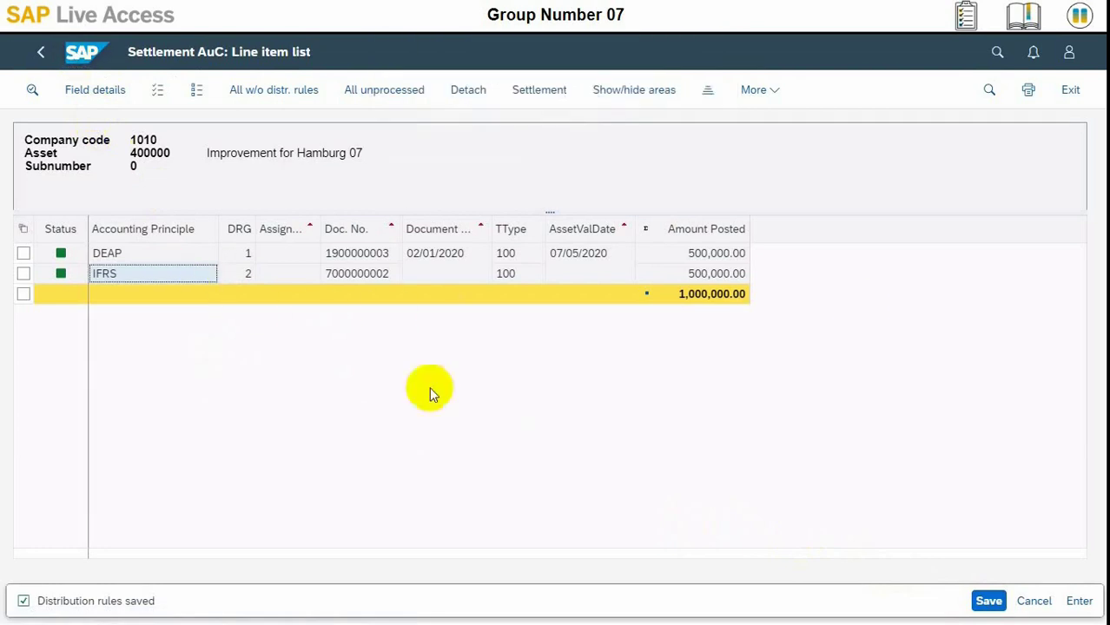
{"action": "left_click", "coordinate": [989, 602]}
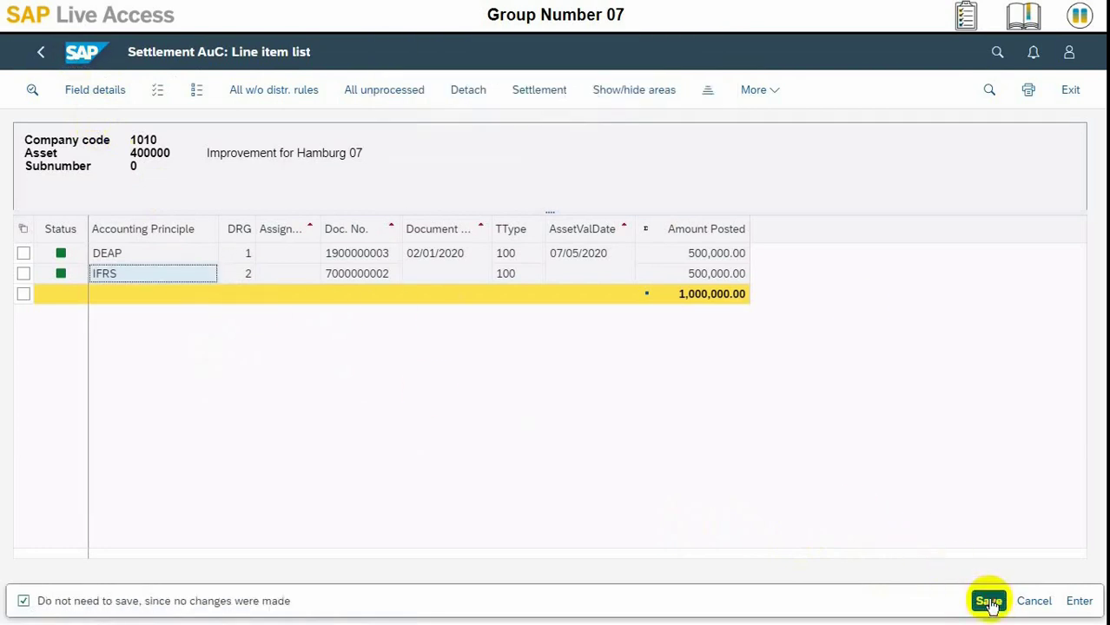
Leave the line item display and the AuC settlement screens and return to the home page
{"action": "left_click", "coordinate": [41, 52]}
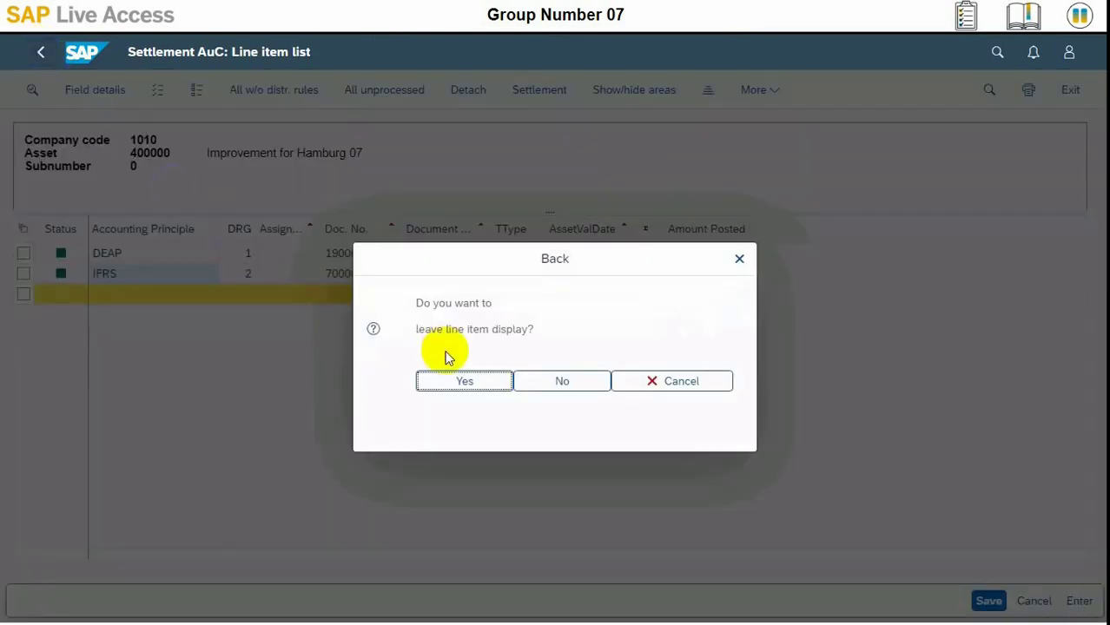
{"action": "left_click", "coordinate": [489, 382]}
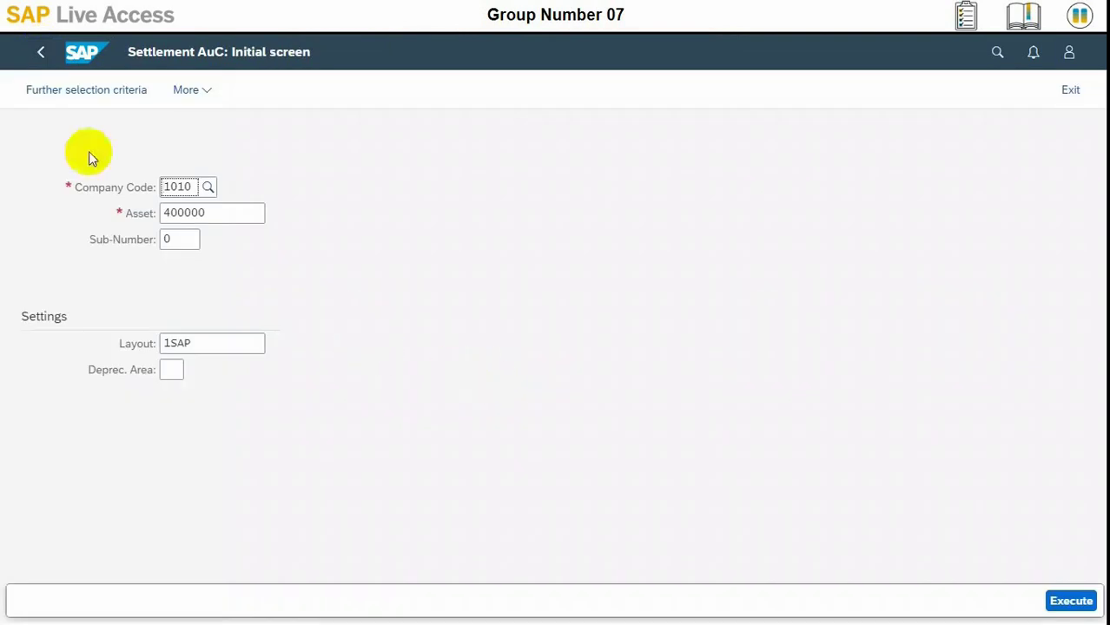
{"action": "left_click", "coordinate": [43, 54]}
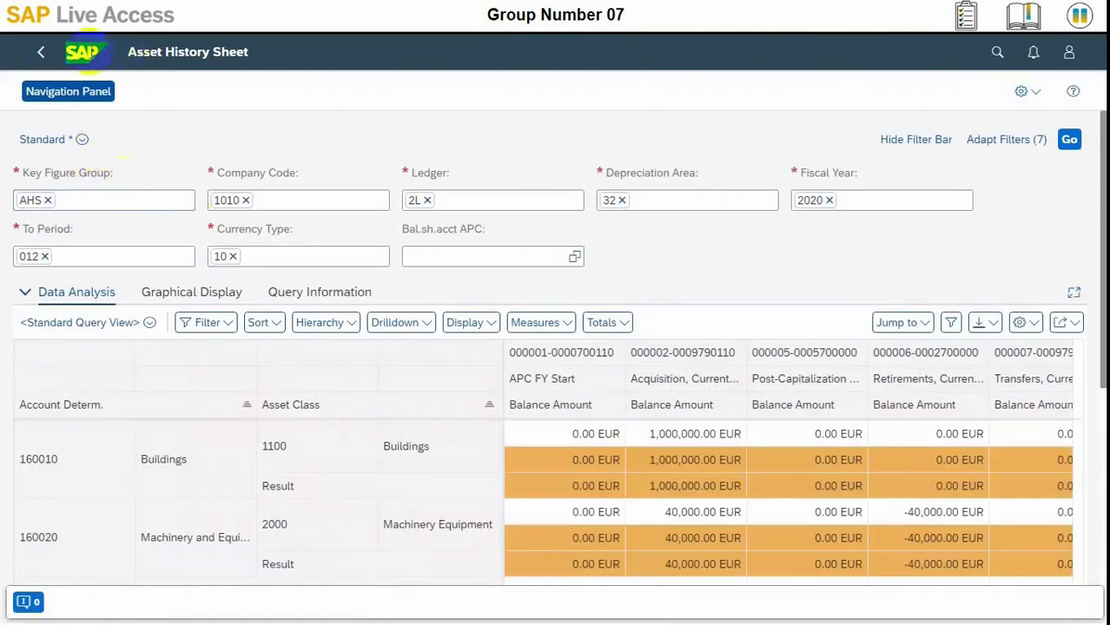
{"action": "left_click", "coordinate": [84, 54]}
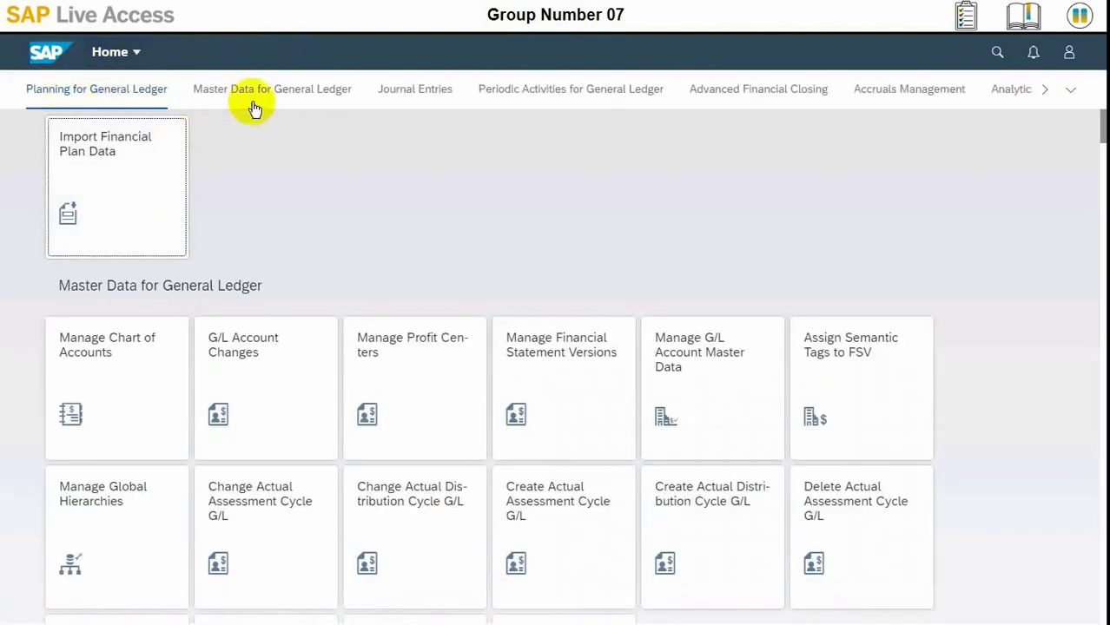
Display the home page group Periodic Activities for Asset Accounting
{"action": "left_click", "coordinate": [632, 103]}
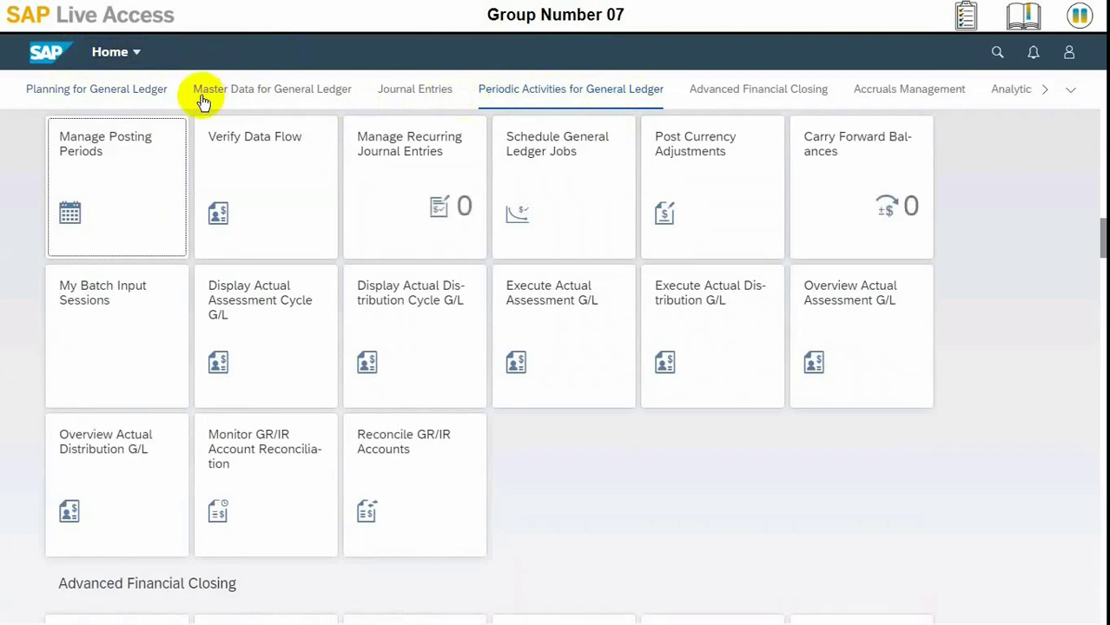
{"action": "left_click", "coordinate": [1070, 91]}
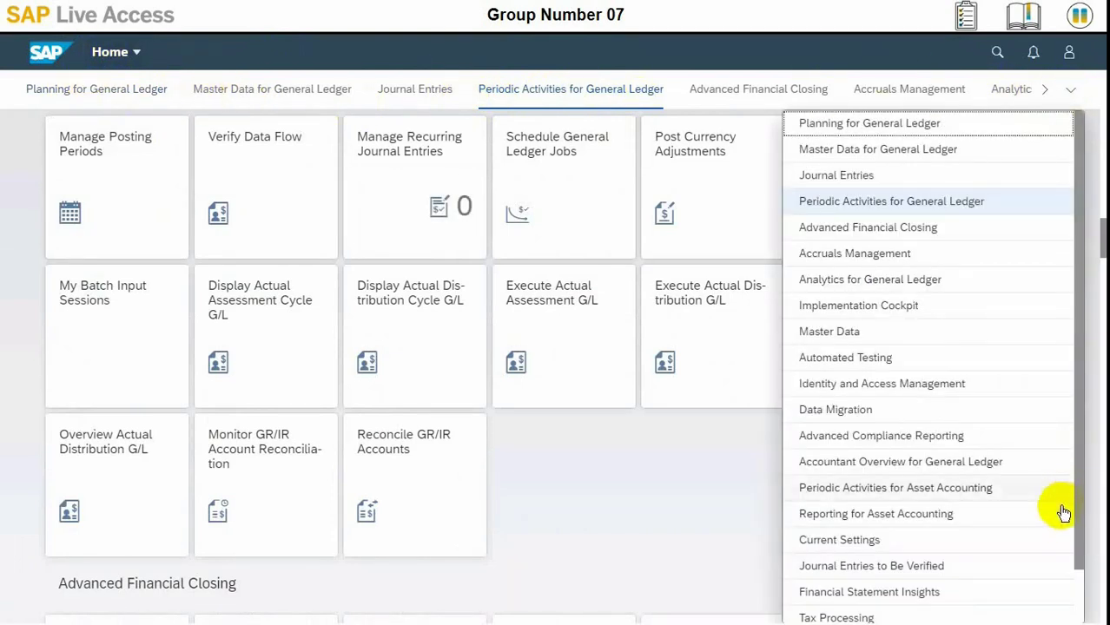
{"action": "left_click", "coordinate": [982, 493]}
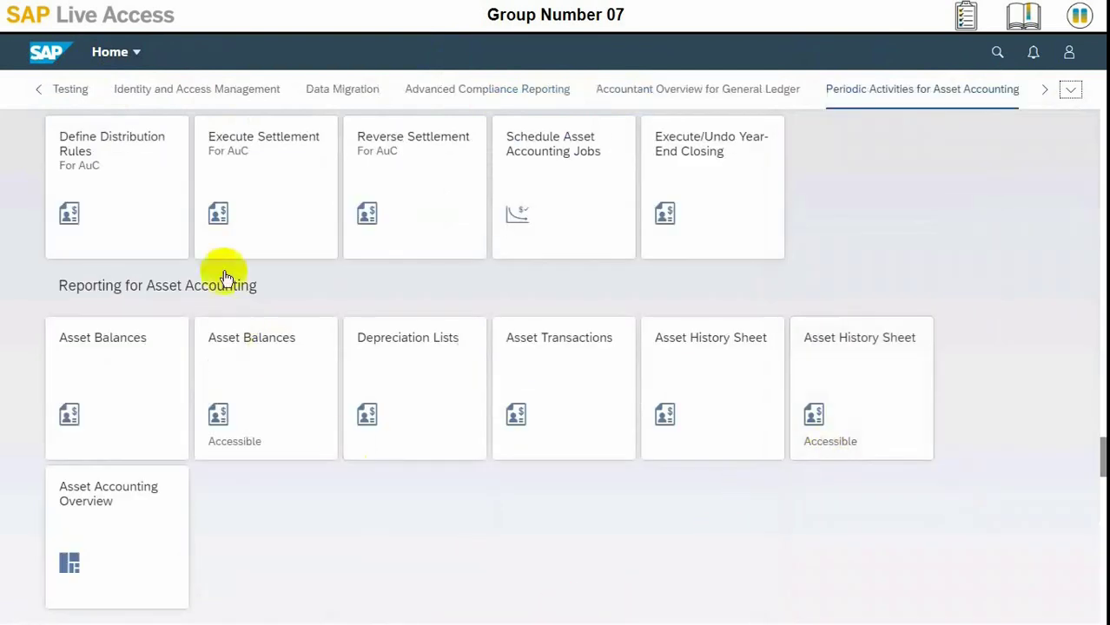
Open Execute Settlement for AuC and select the asset Improvement for Hamburg 07 in company code 1010
{"action": "left_click", "coordinate": [248, 168]}
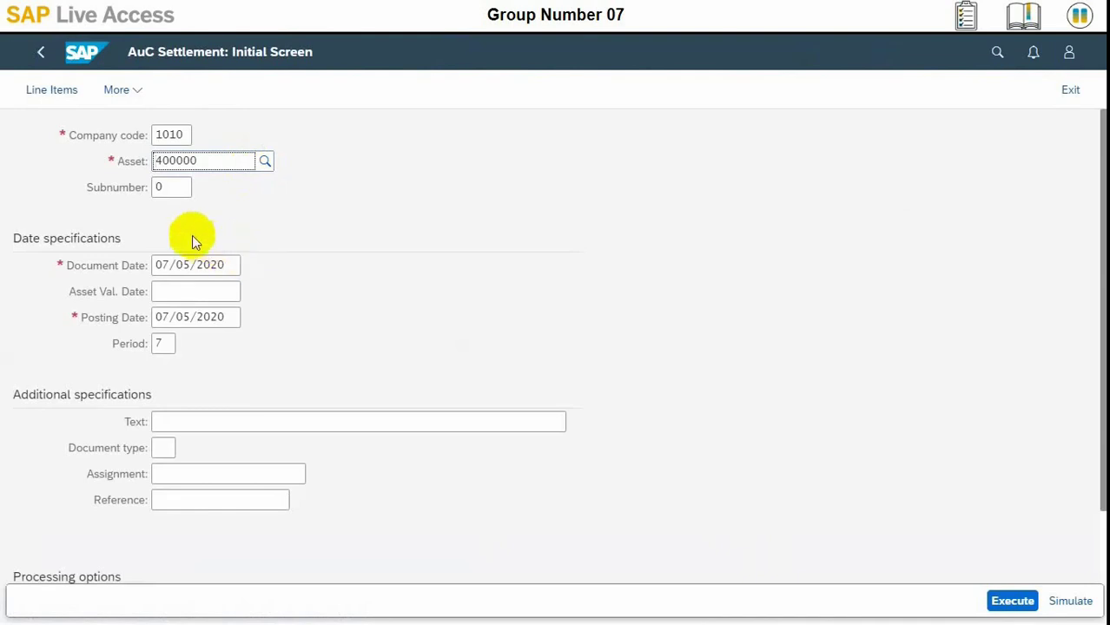
{"action": "left_click", "coordinate": [263, 165]}
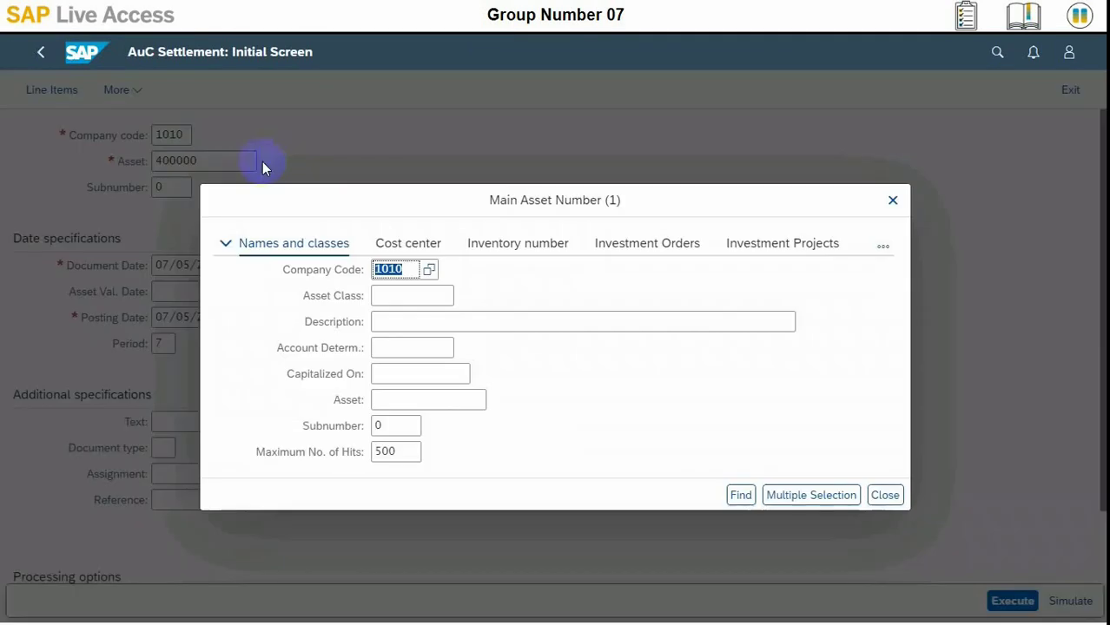
{"action": "left_click", "coordinate": [741, 497]}
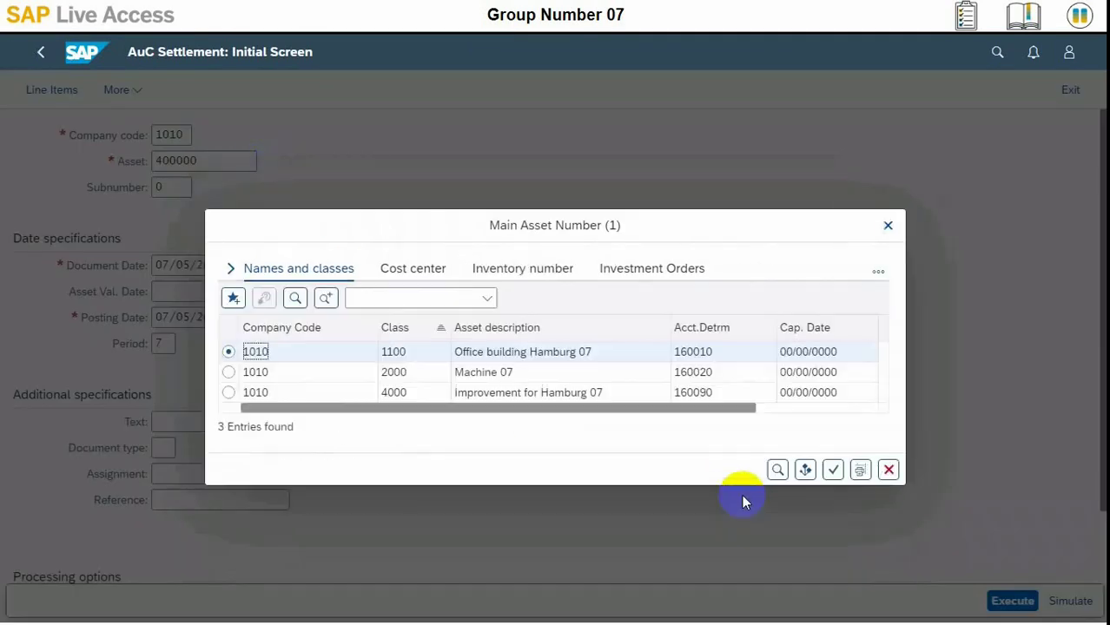
{"action": "left_click", "coordinate": [279, 393]}
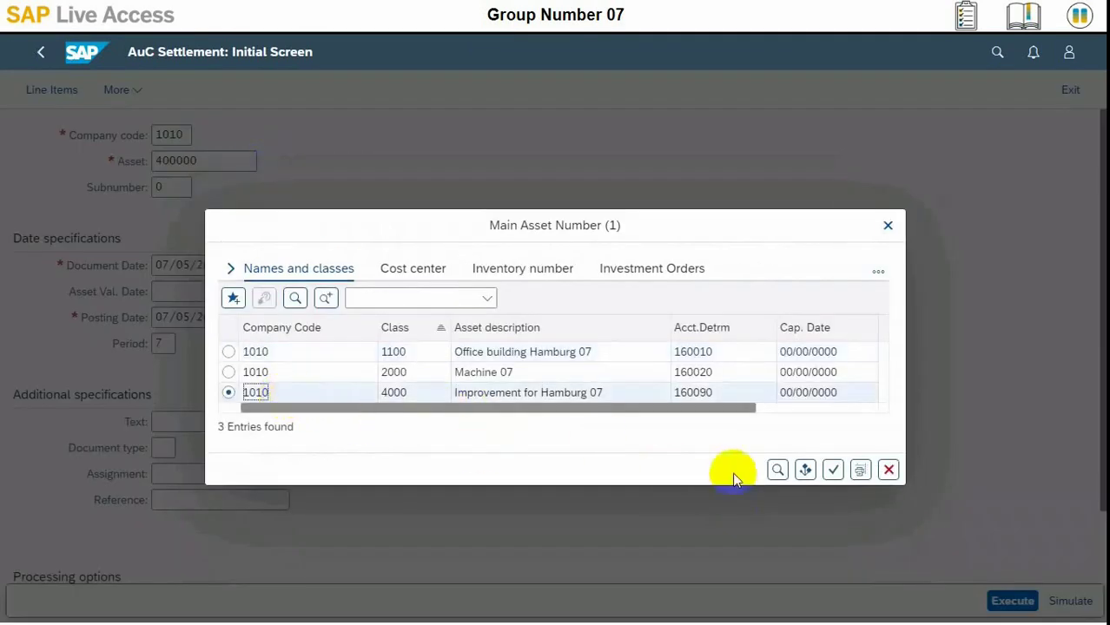
{"action": "left_click", "coordinate": [832, 470]}
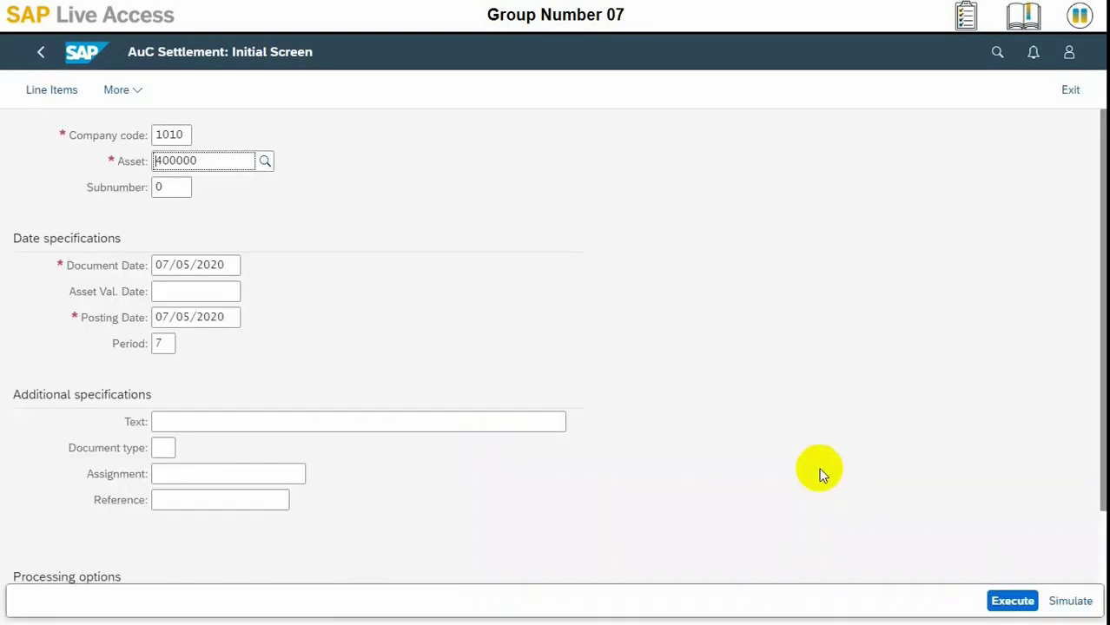
Set the settlement's document date and asset value date to 08/31/2020
{"action": "left_click", "coordinate": [231, 265]}
{"action": "left_click", "coordinate": [249, 265]}
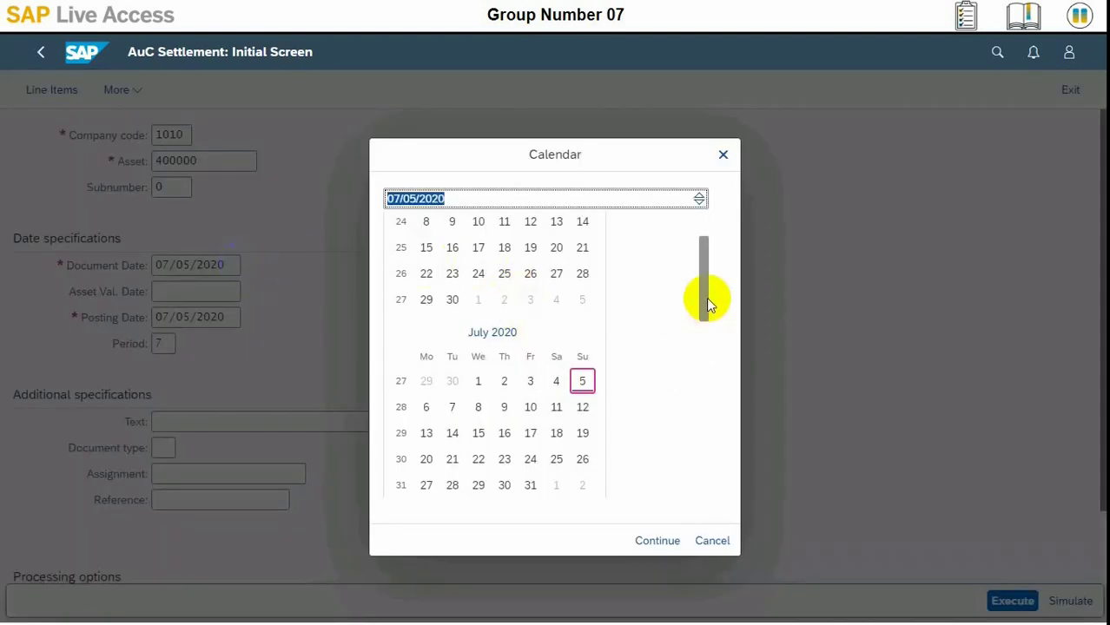
{"action": "left_click_drag", "start_coordinate": [701, 285], "coordinate": [706, 322]}
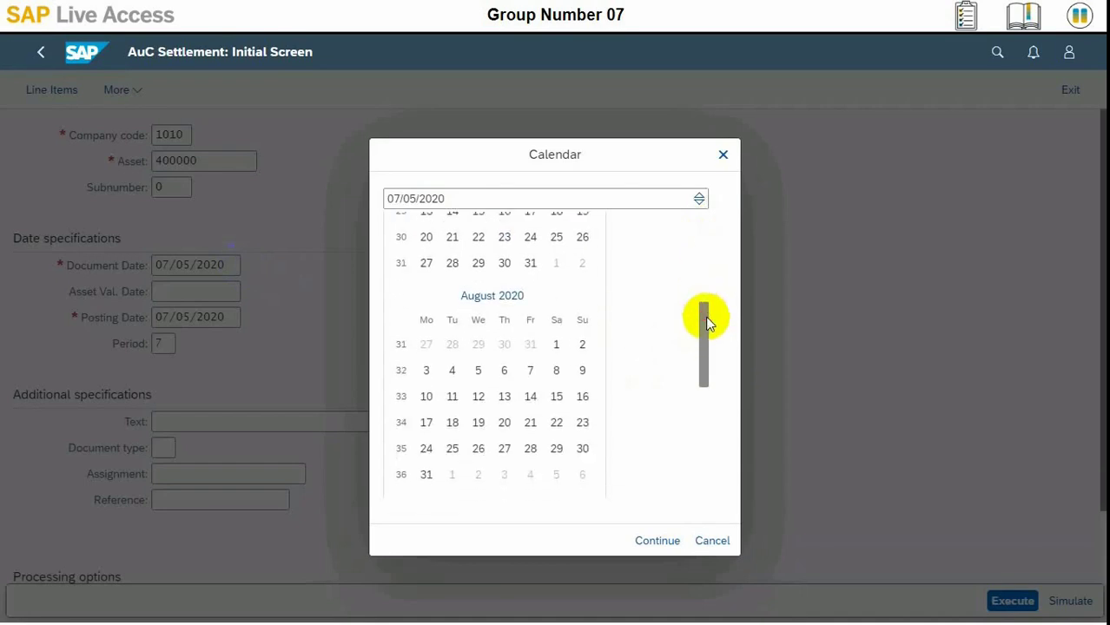
{"action": "left_click", "coordinate": [428, 473]}
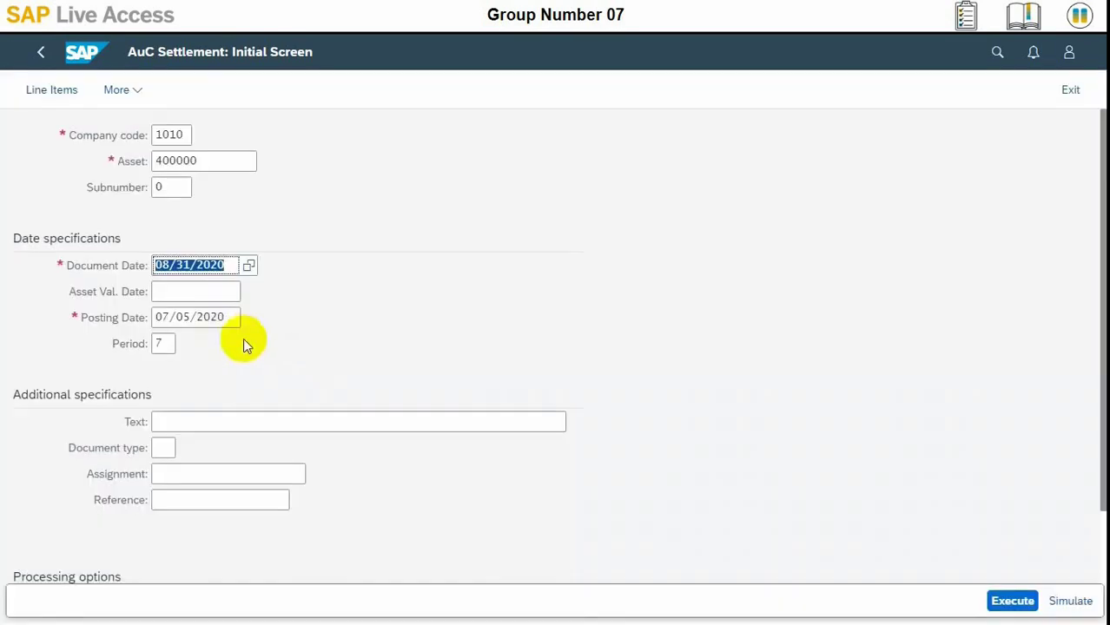
{"action": "left_click", "coordinate": [212, 295]}
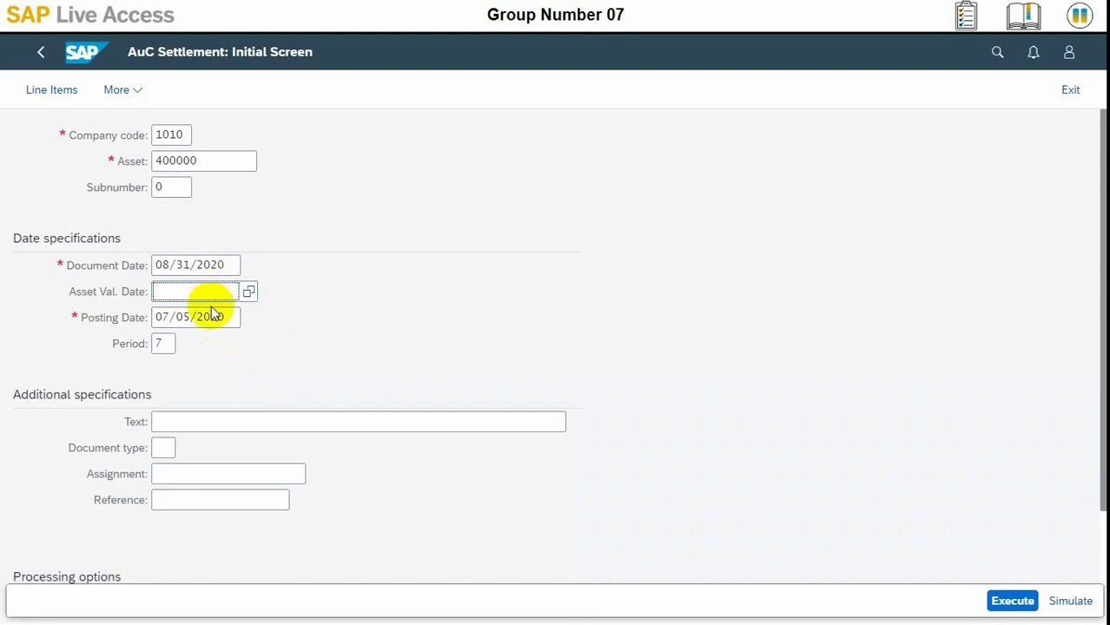
{"action": "left_click", "coordinate": [249, 291]}
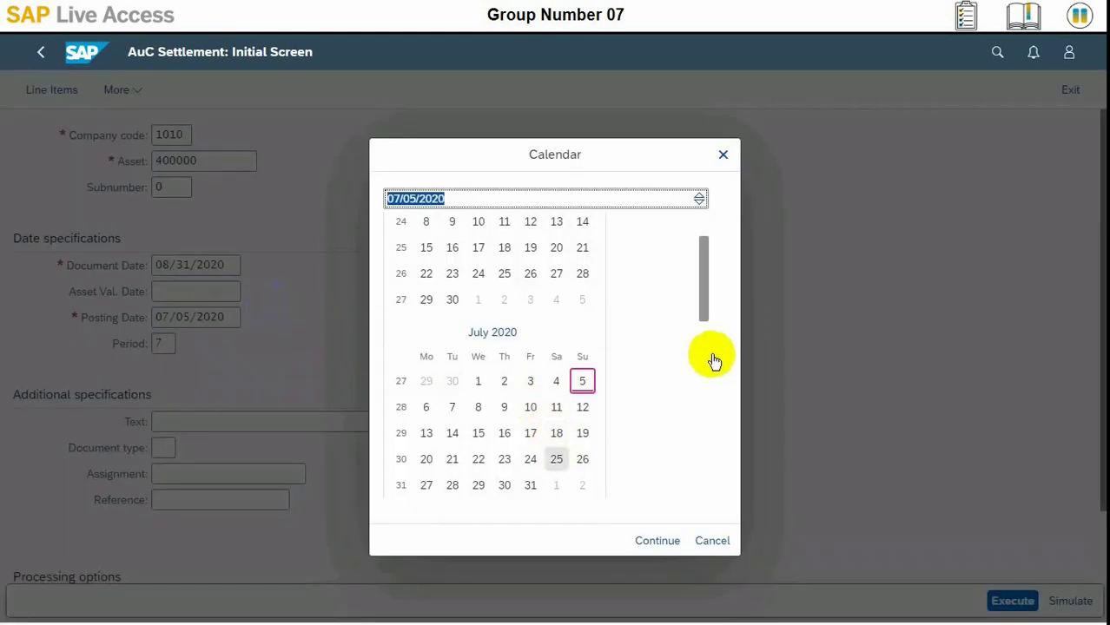
{"action": "left_click_drag", "start_coordinate": [704, 311], "coordinate": [704, 368]}
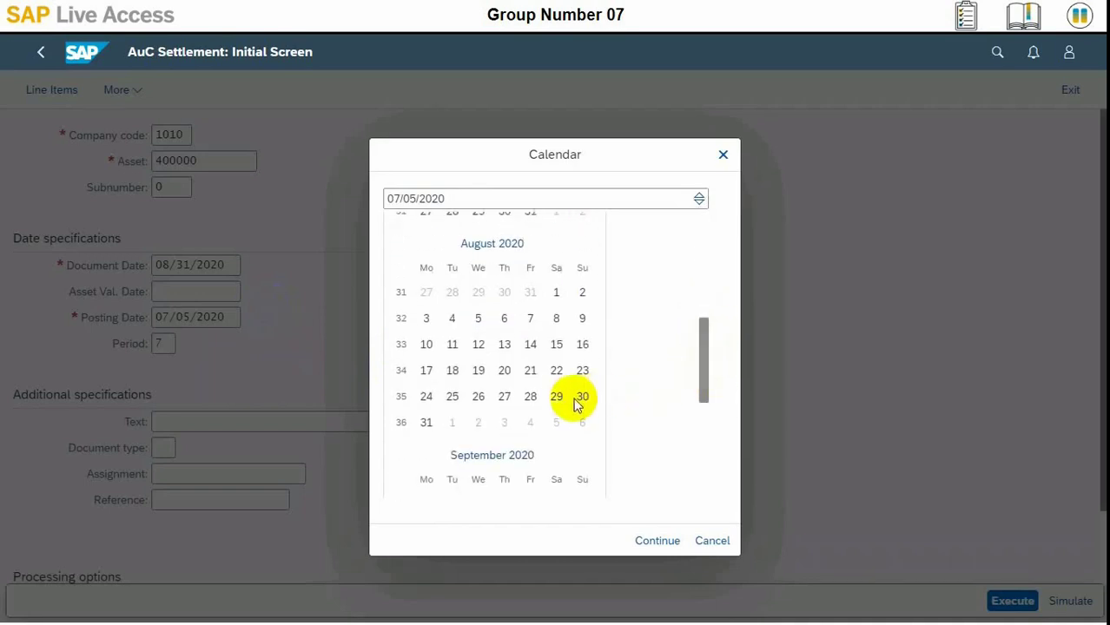
{"action": "left_click", "coordinate": [426, 423]}
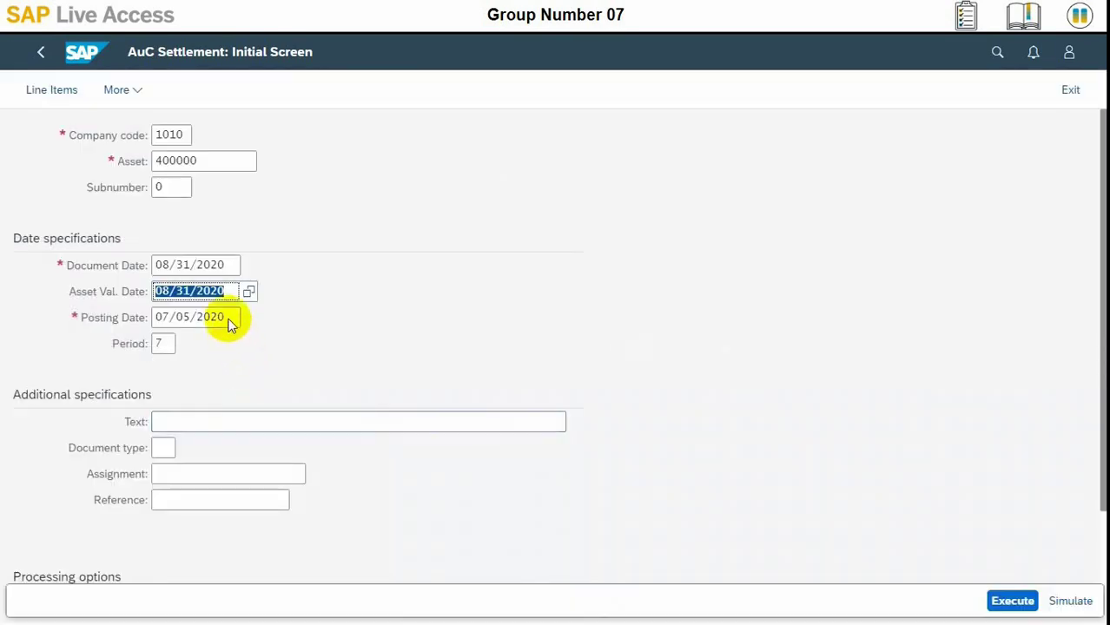
Set the posting date to 08/31/2020 and execute the AuC settlement
{"action": "left_click", "coordinate": [230, 318]}
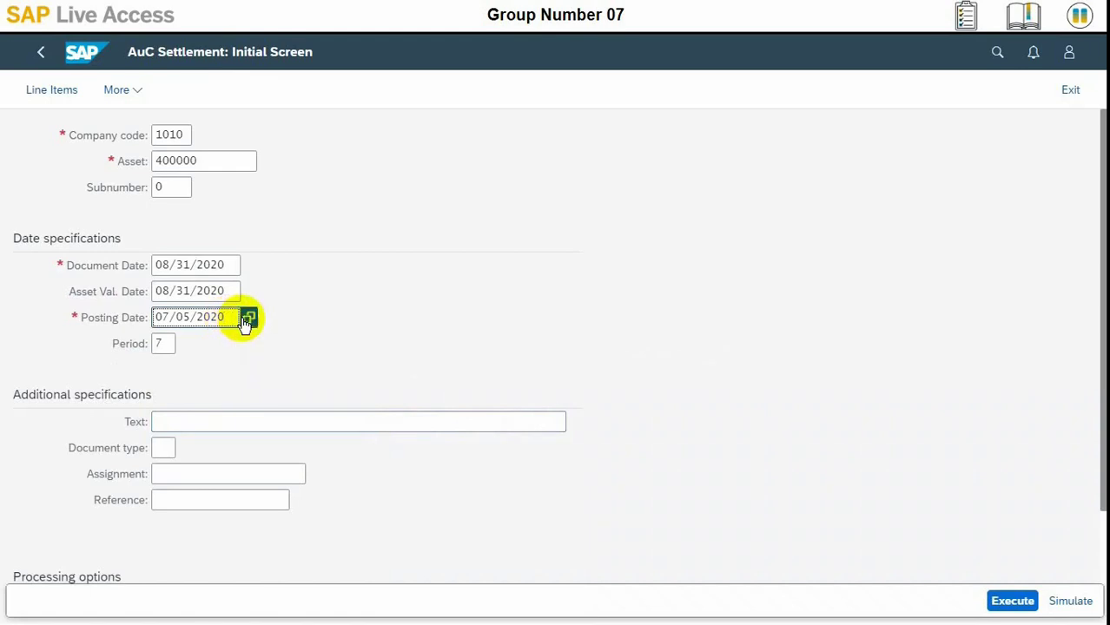
{"action": "left_click", "coordinate": [247, 318]}
{"action": "left_click_drag", "start_coordinate": [705, 319], "coordinate": [706, 357]}
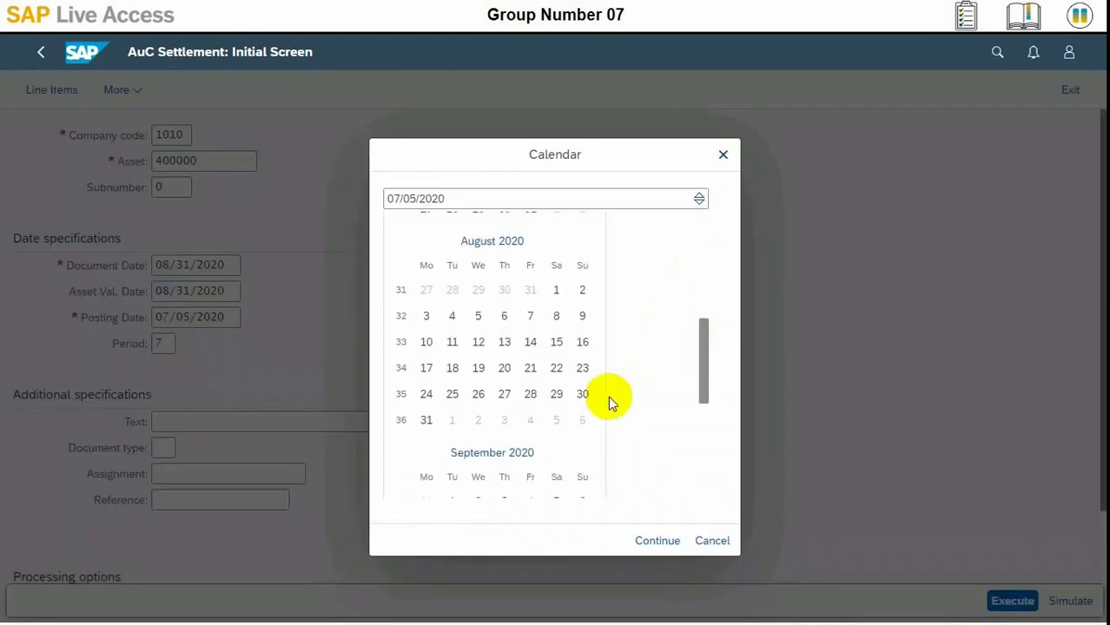
{"action": "left_click", "coordinate": [426, 420]}
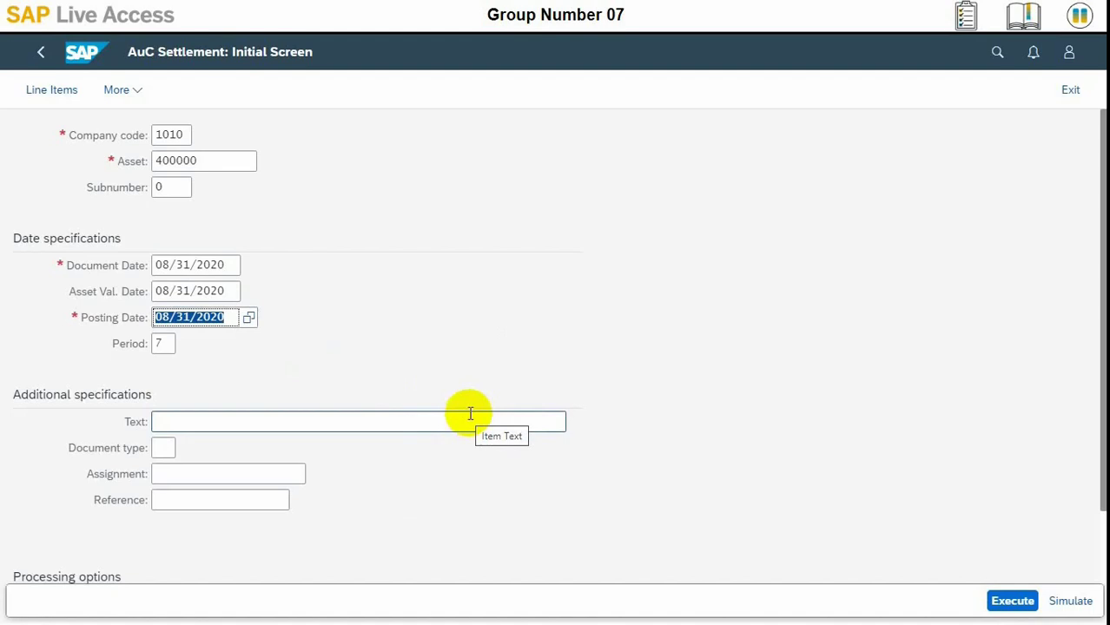
{"action": "left_click", "coordinate": [1003, 605]}
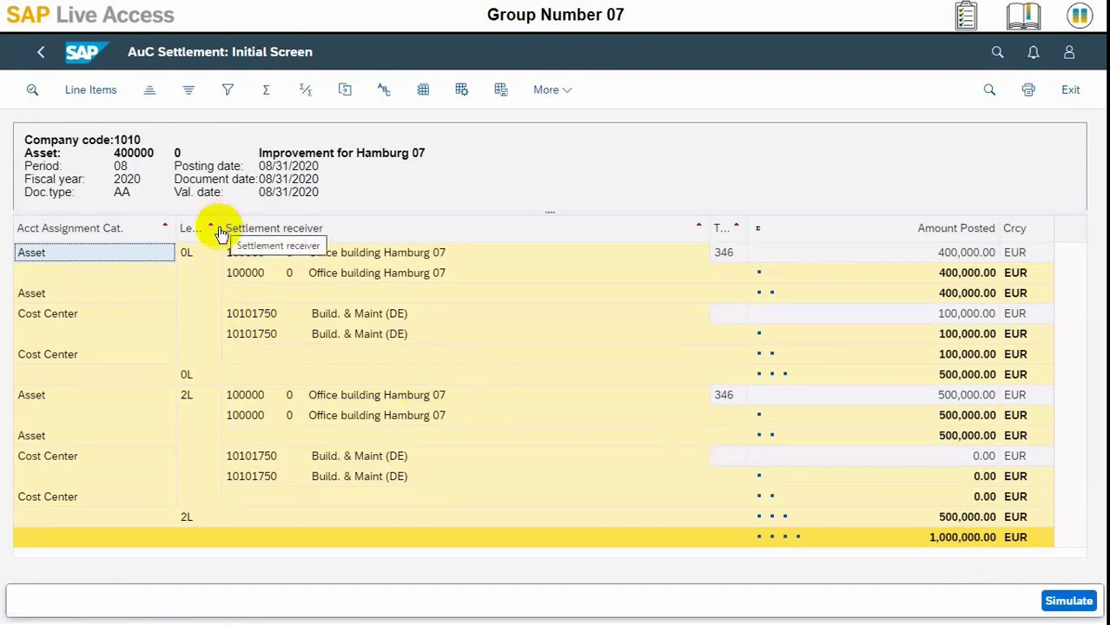
Widen the ledger group column in the settlement results list until its full heading is readable
{"action": "left_click_drag", "start_coordinate": [217, 228], "coordinate": [253, 228]}
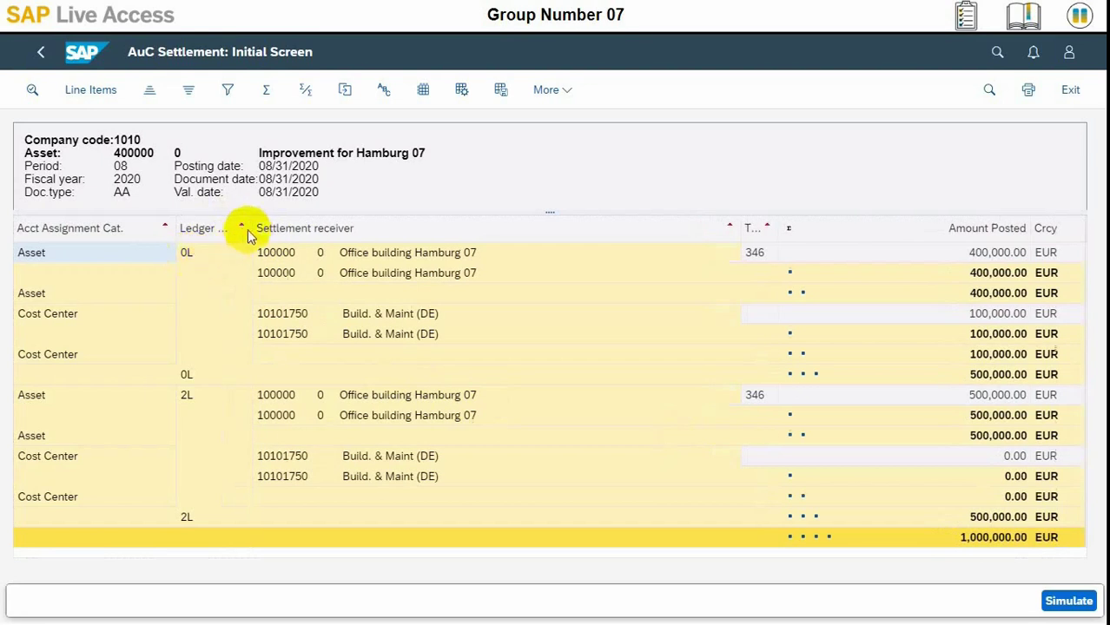
{"action": "left_click_drag", "start_coordinate": [249, 228], "coordinate": [265, 226]}
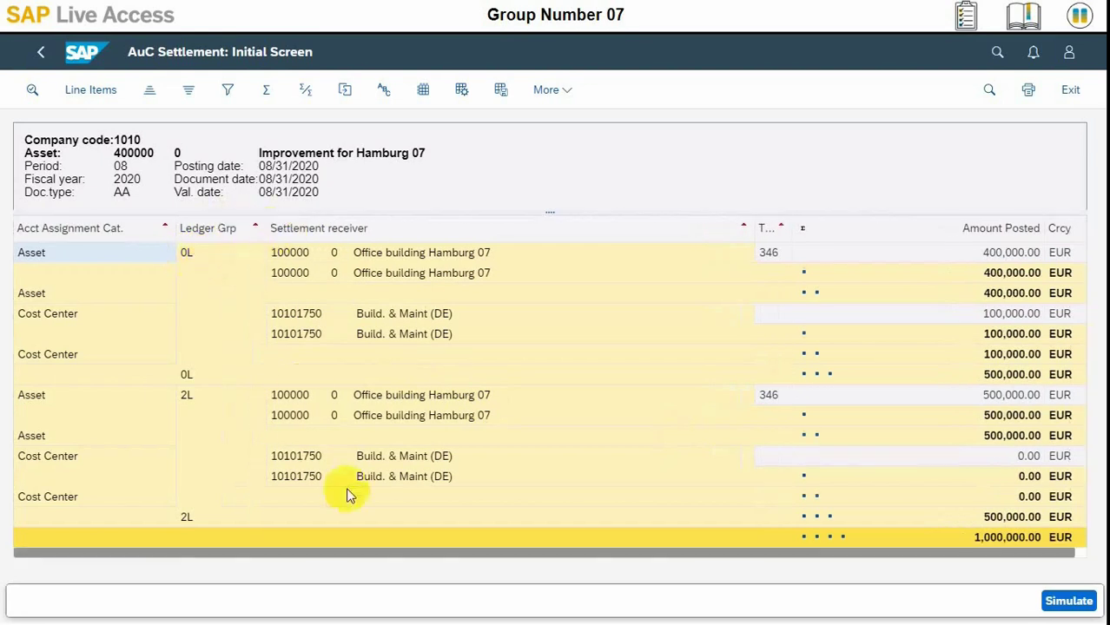
{"action": "left_click_drag", "start_coordinate": [332, 554], "coordinate": [166, 563]}
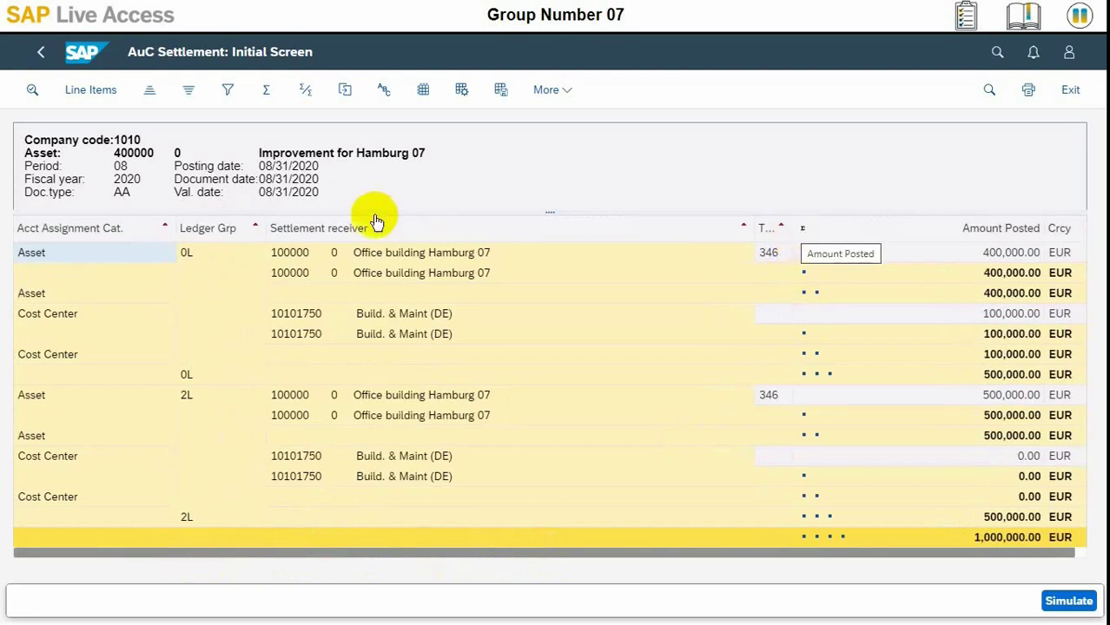
{"action": "left_click", "coordinate": [553, 92]}
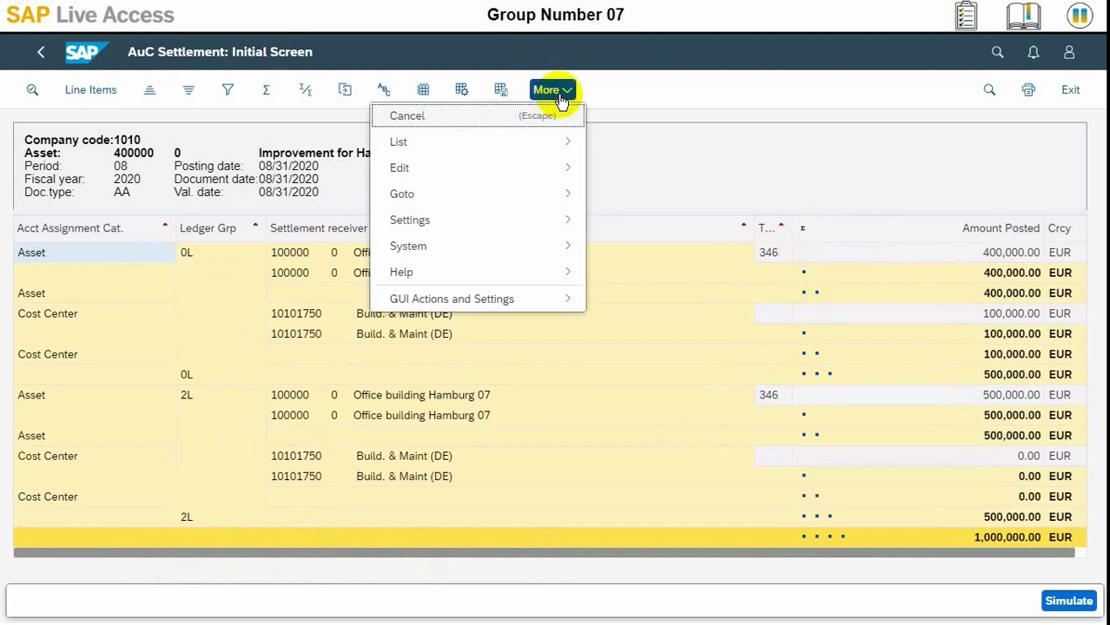
{"action": "mouse_move", "coordinate": [530, 222]}
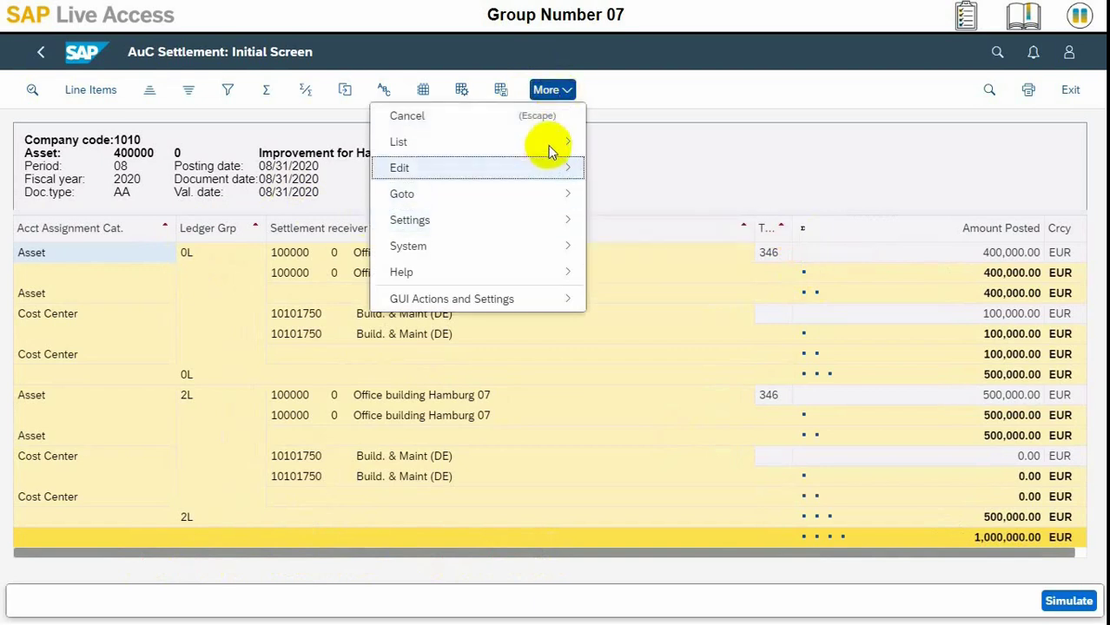
{"action": "mouse_move", "coordinate": [550, 150]}
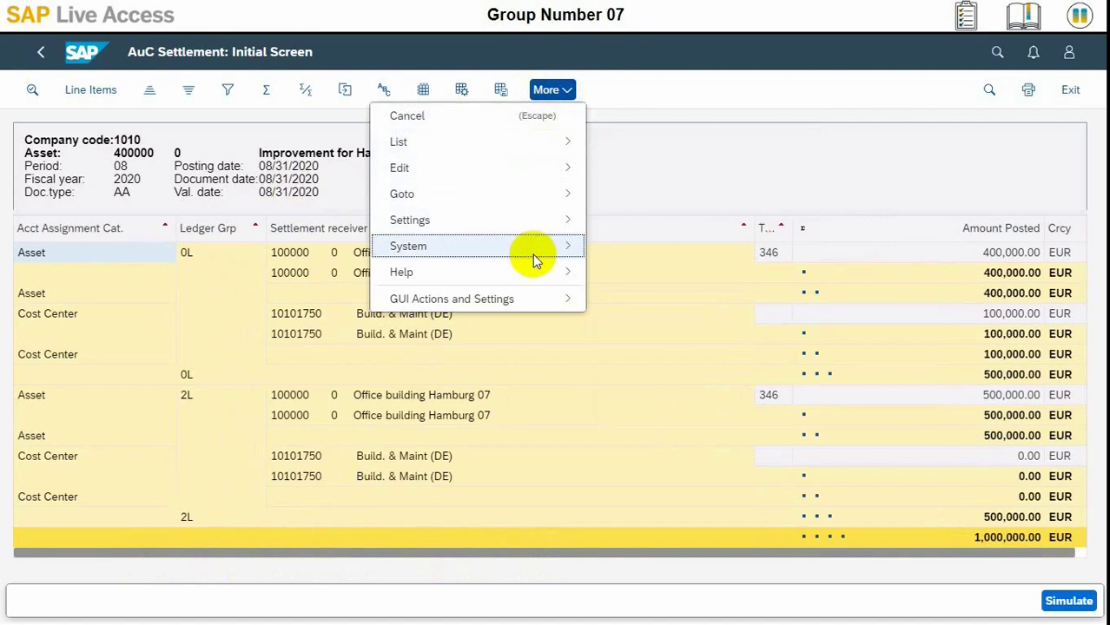